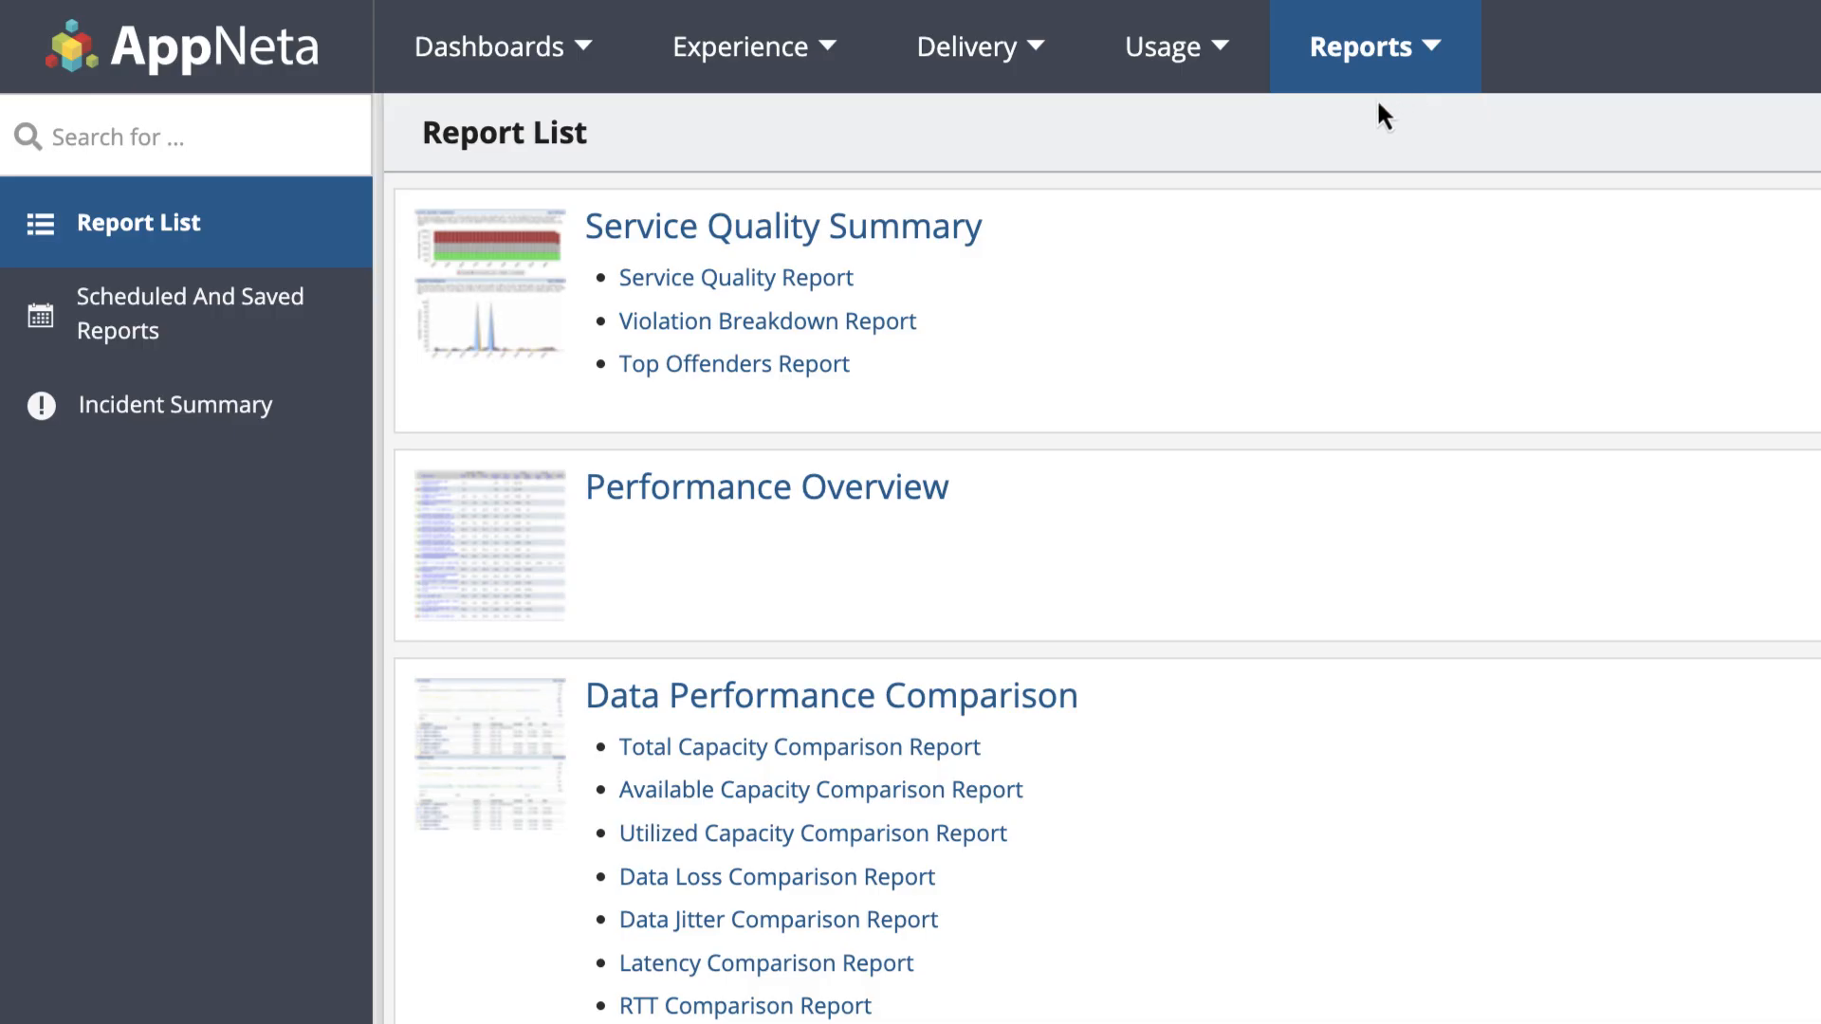
# - Open the Performance Overview report and start editing its path filters
pyautogui.click(925, 489)
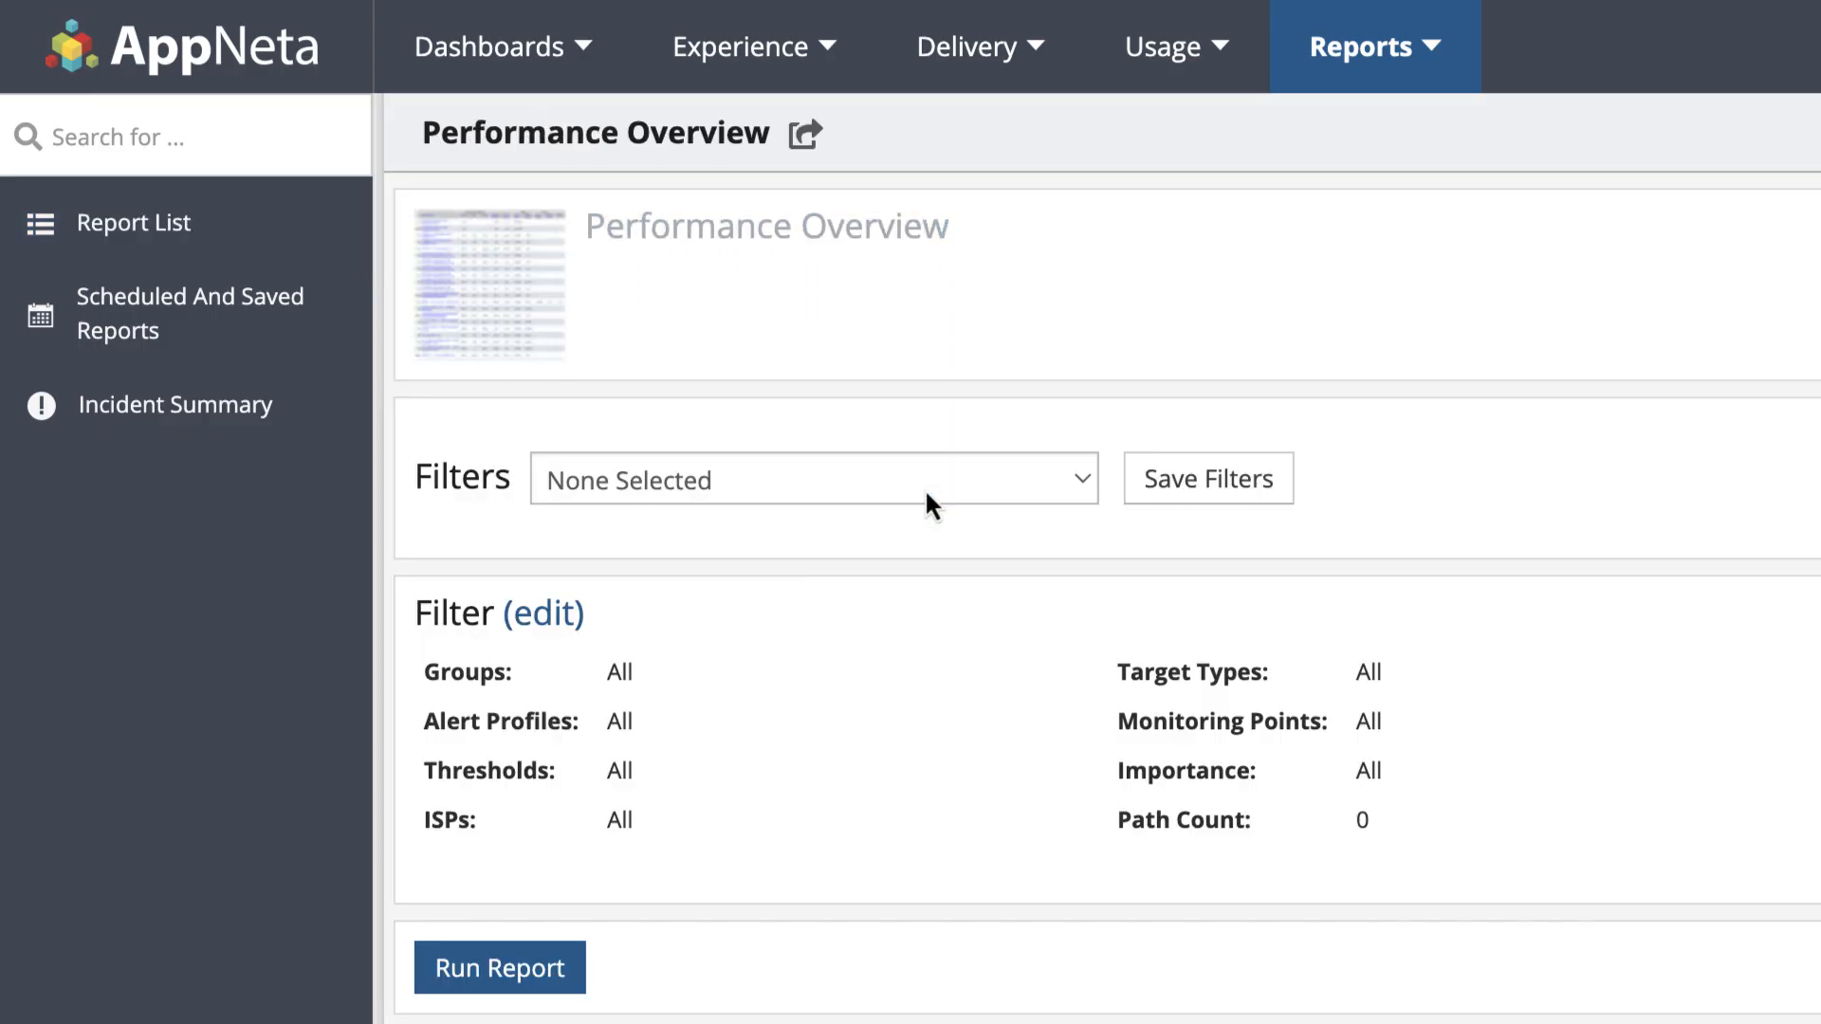
pyautogui.click(556, 612)
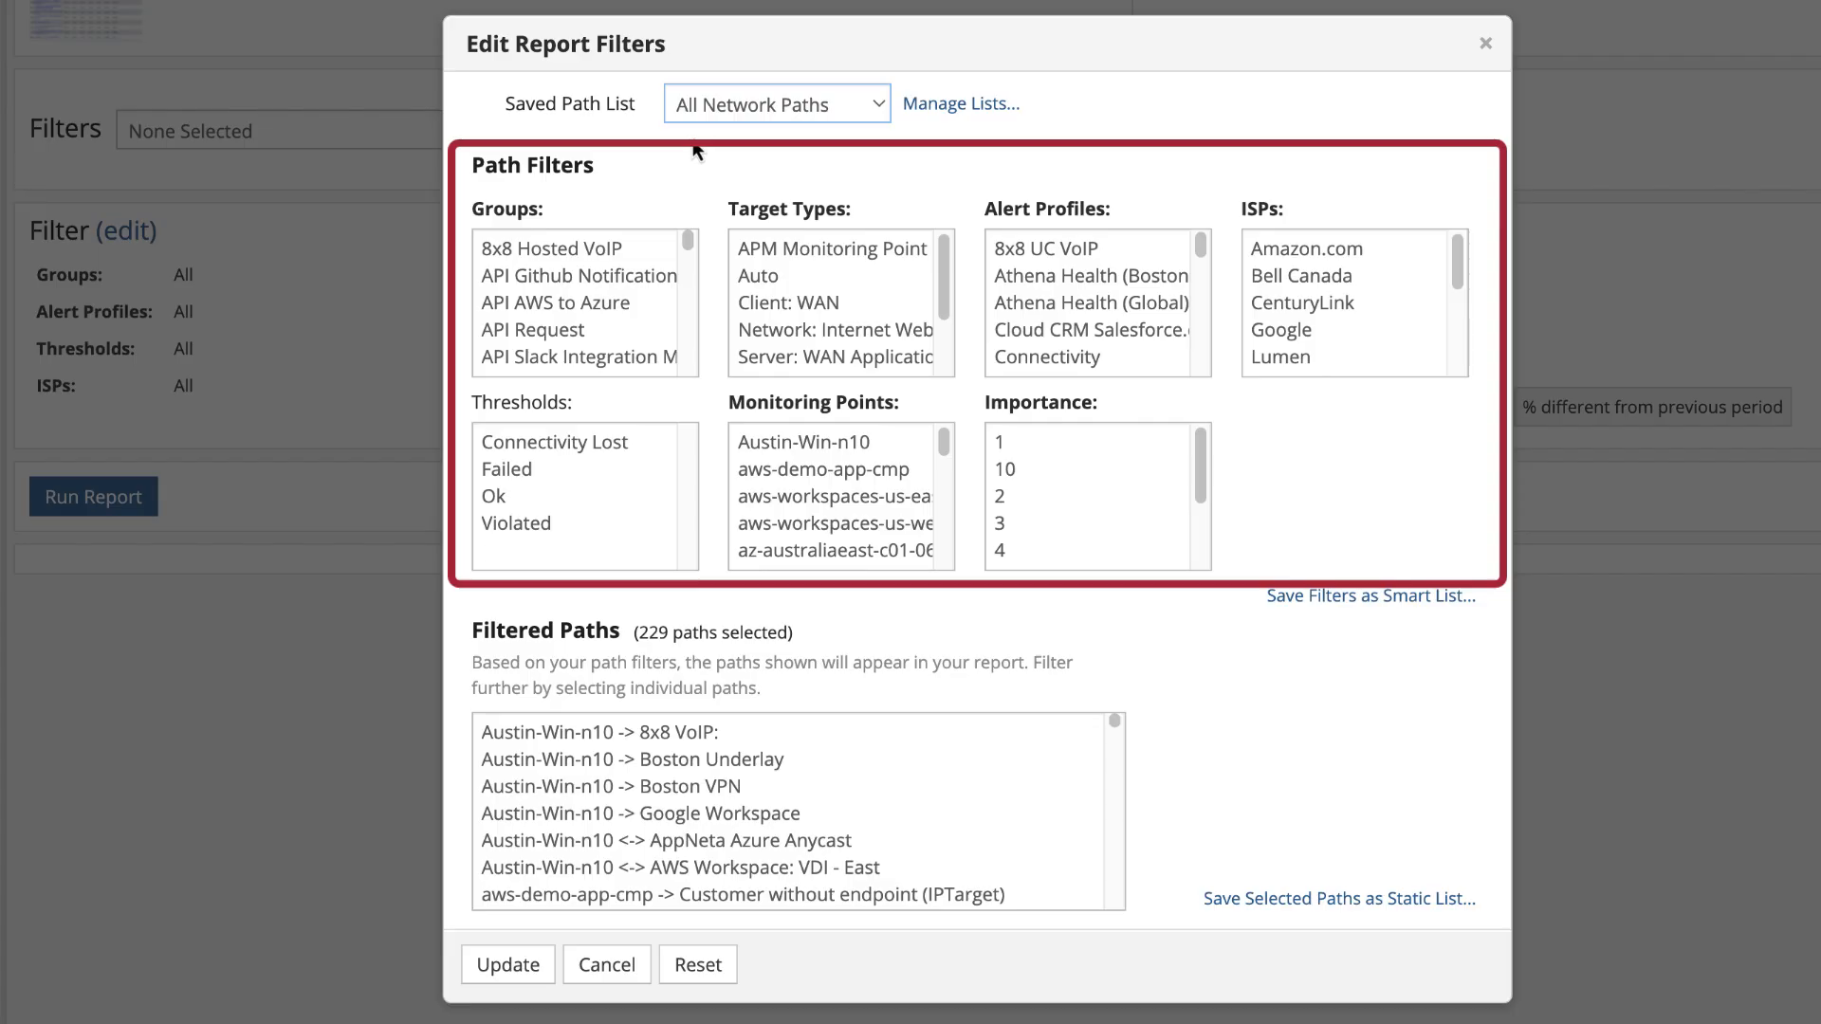
# - Filter the paths by the 8x8 Hosted VoIP group and the Austin-Win-n10 monitoring point, and clear both filters again
pyautogui.click(612, 249)
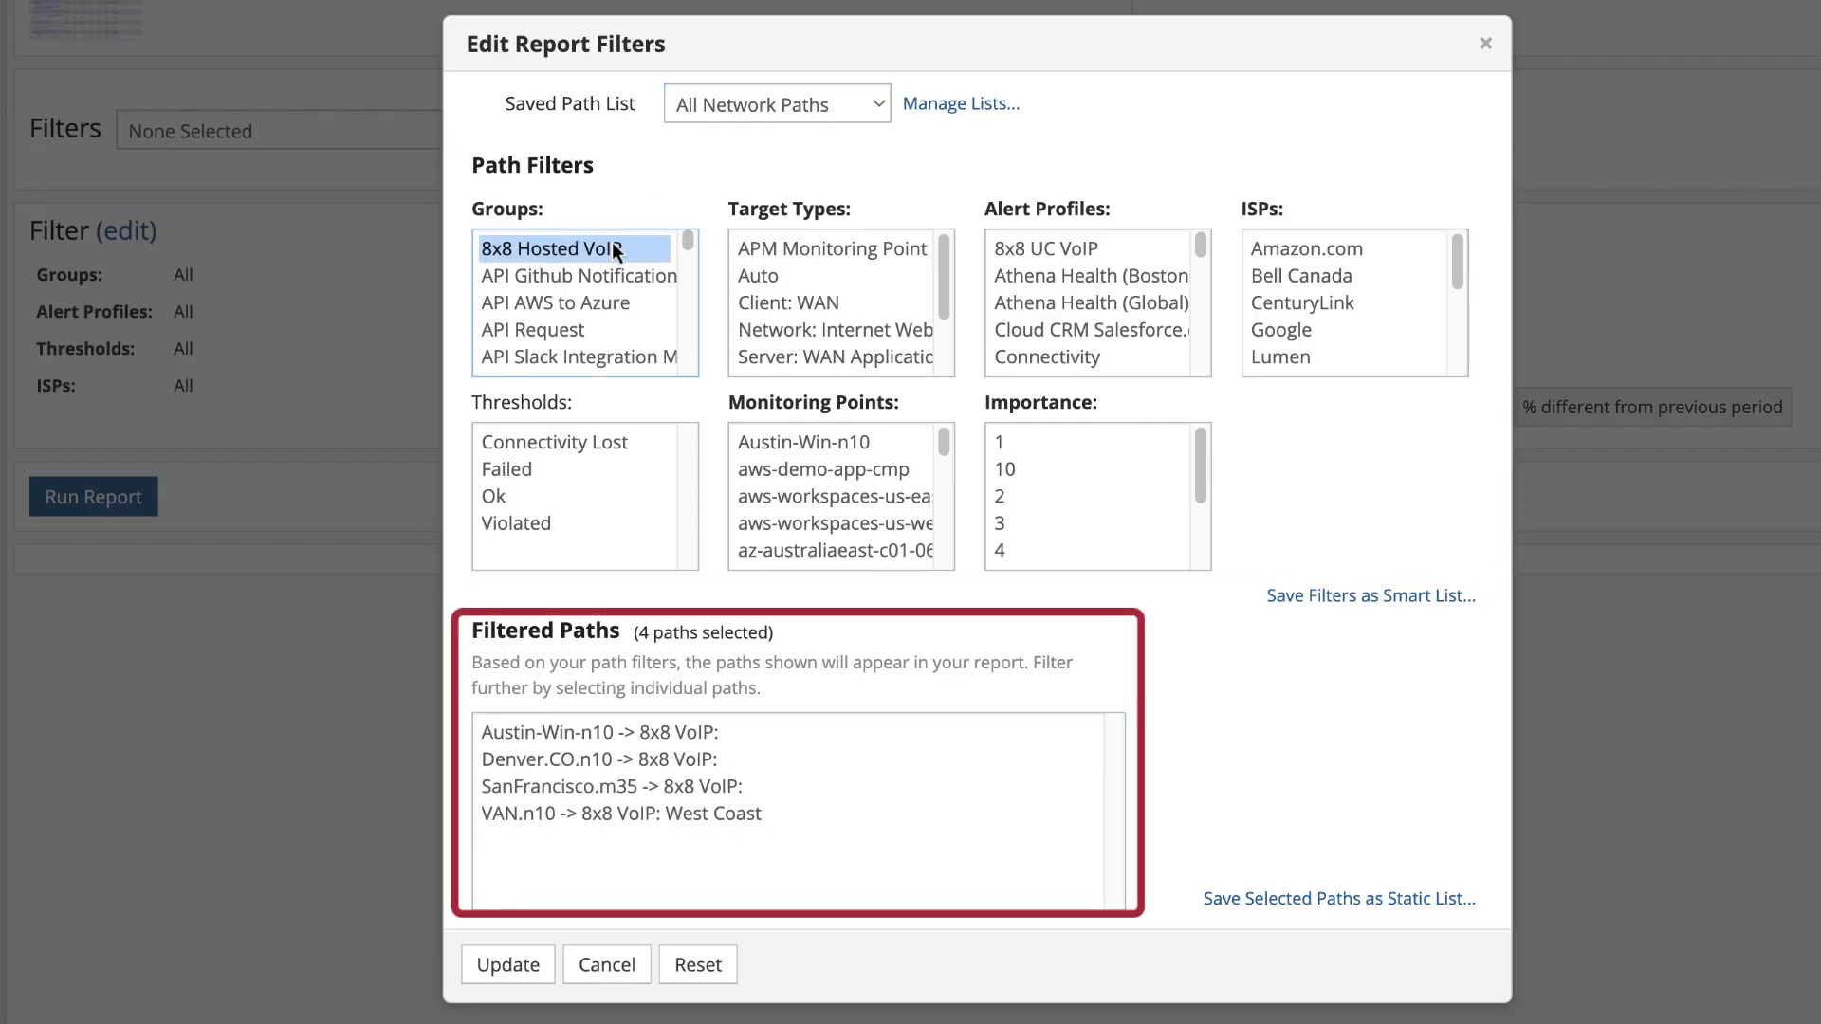
pyautogui.click(749, 442)
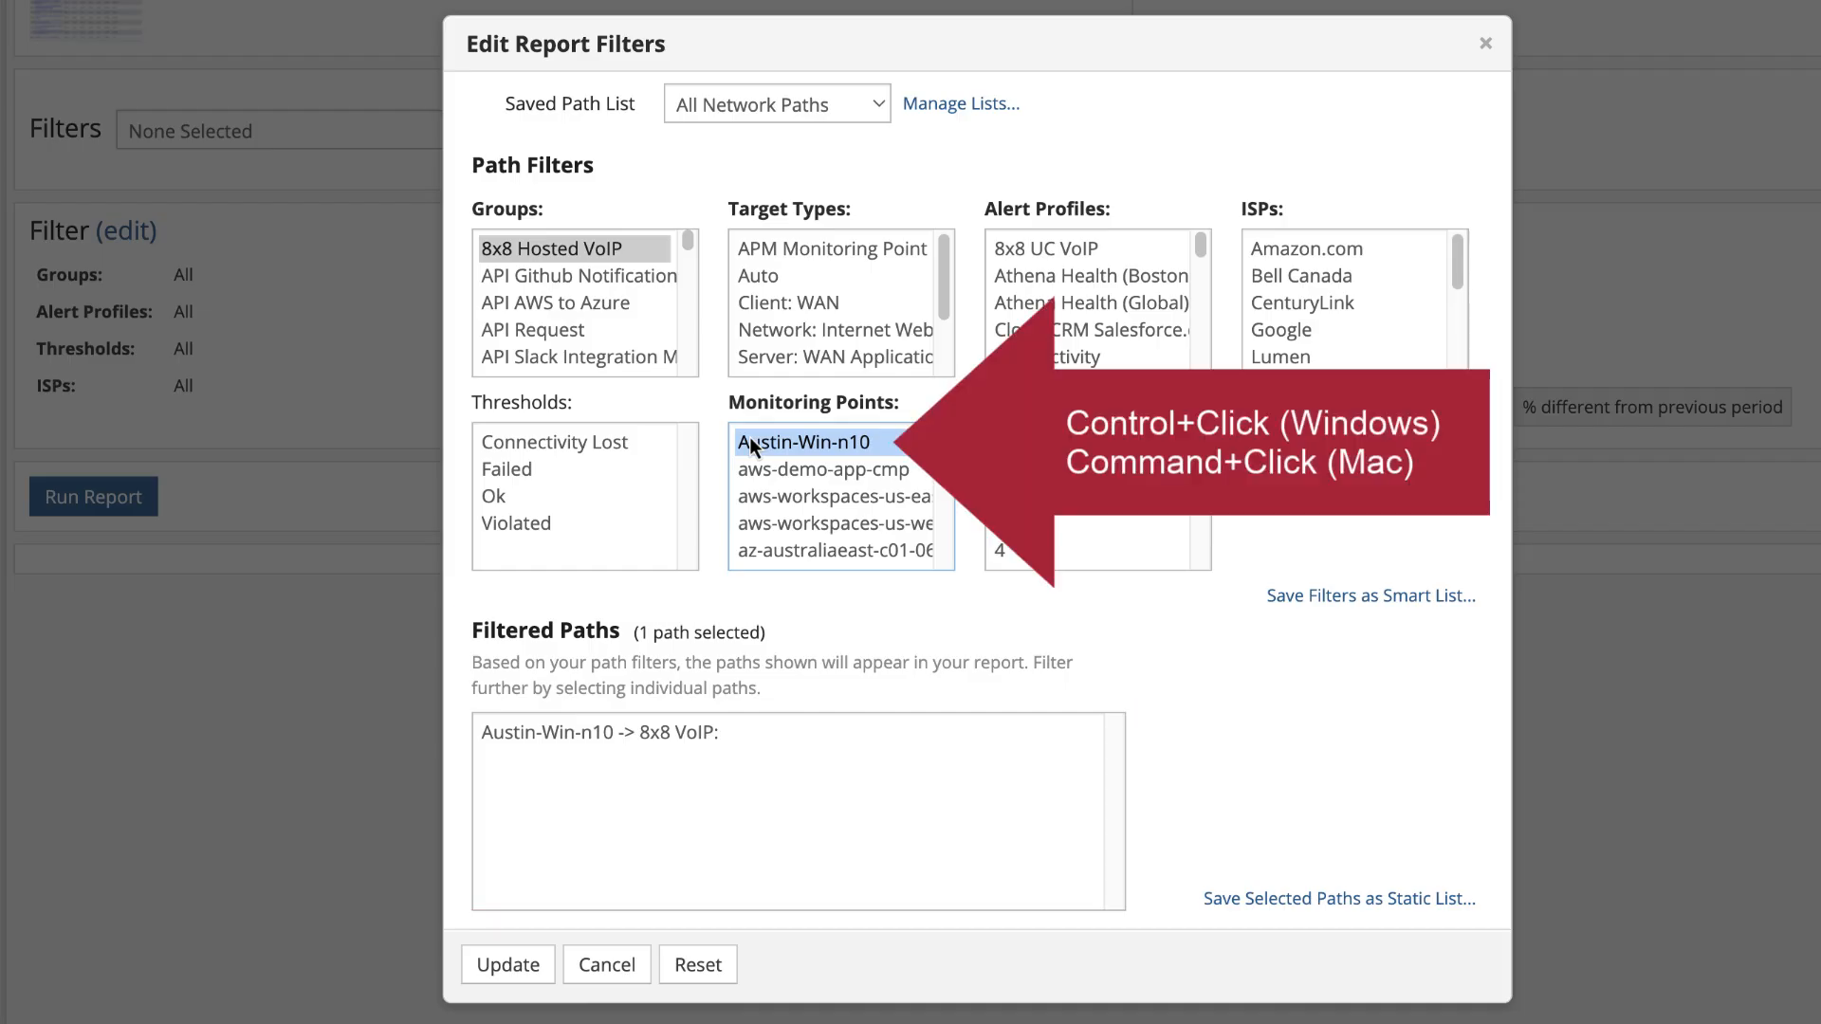
pyautogui.keyDown('ctrl'); pyautogui.click(749, 441); pyautogui.keyUp('ctrl')
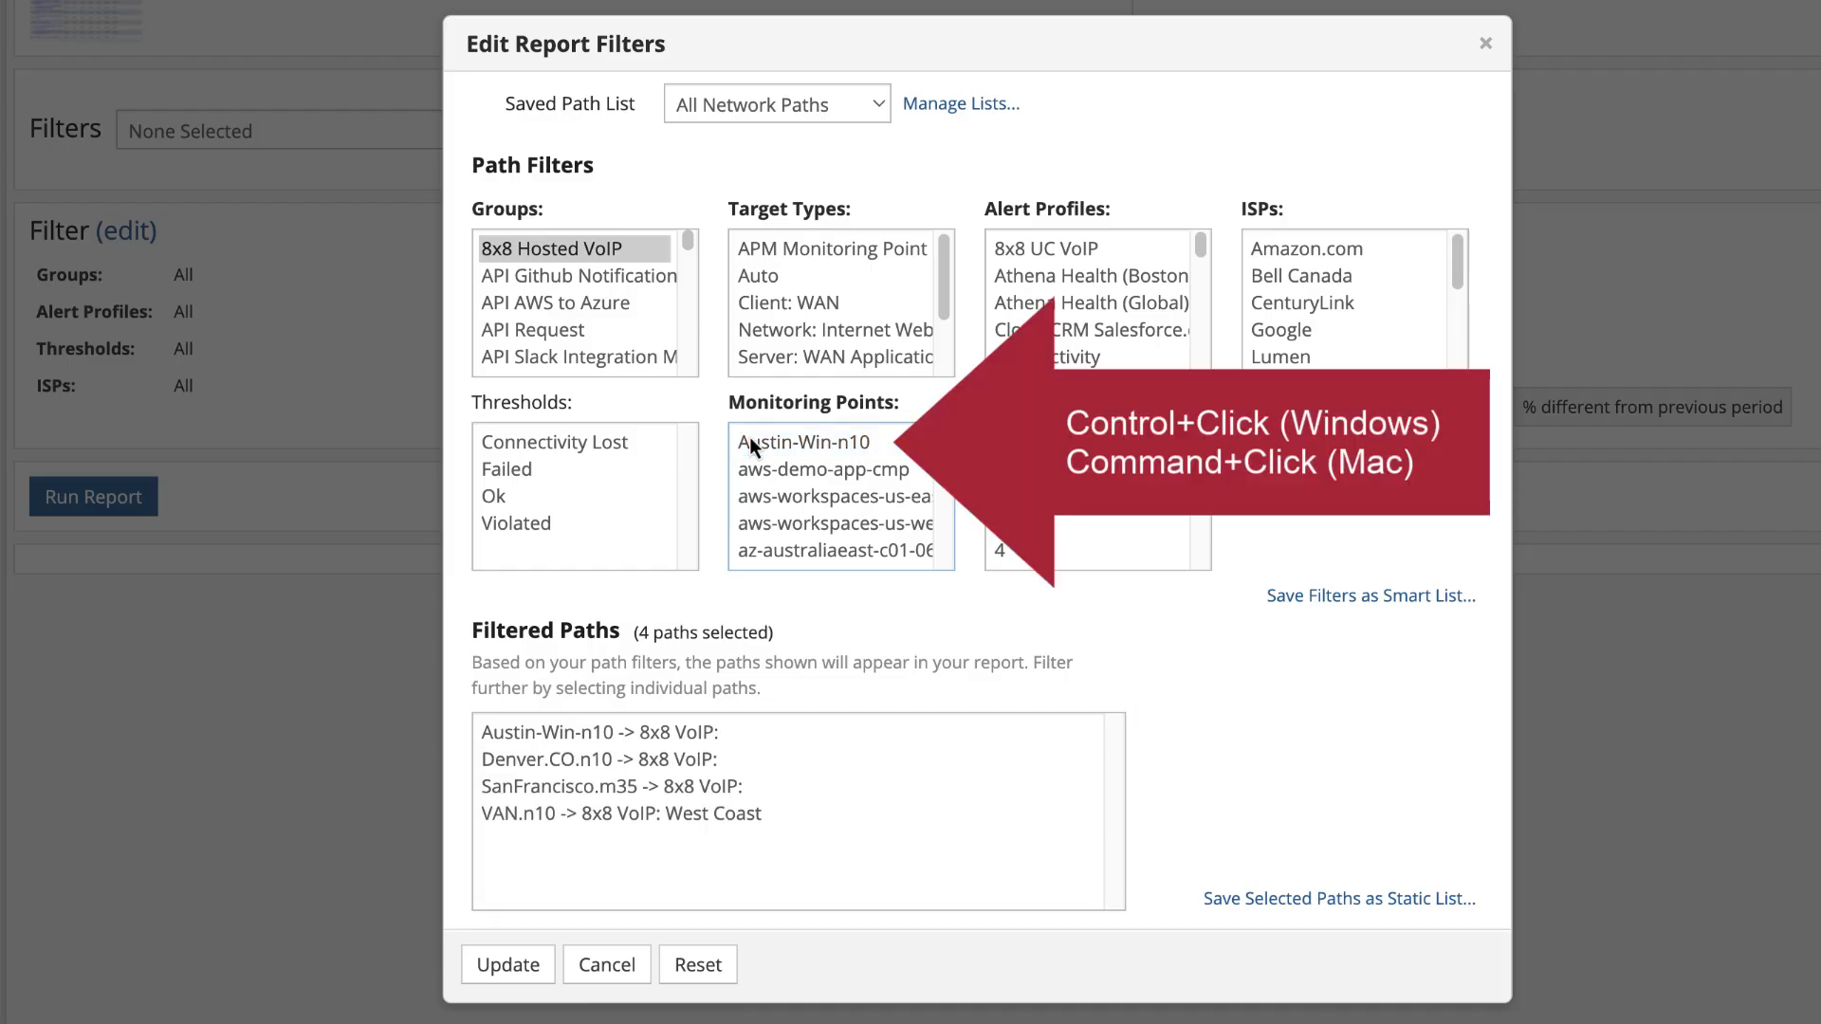
pyautogui.keyDown('ctrl'); pyautogui.click(628, 282); pyautogui.keyUp('ctrl')
pyautogui.keyDown('ctrl'); pyautogui.click(617, 305); pyautogui.keyUp('ctrl')
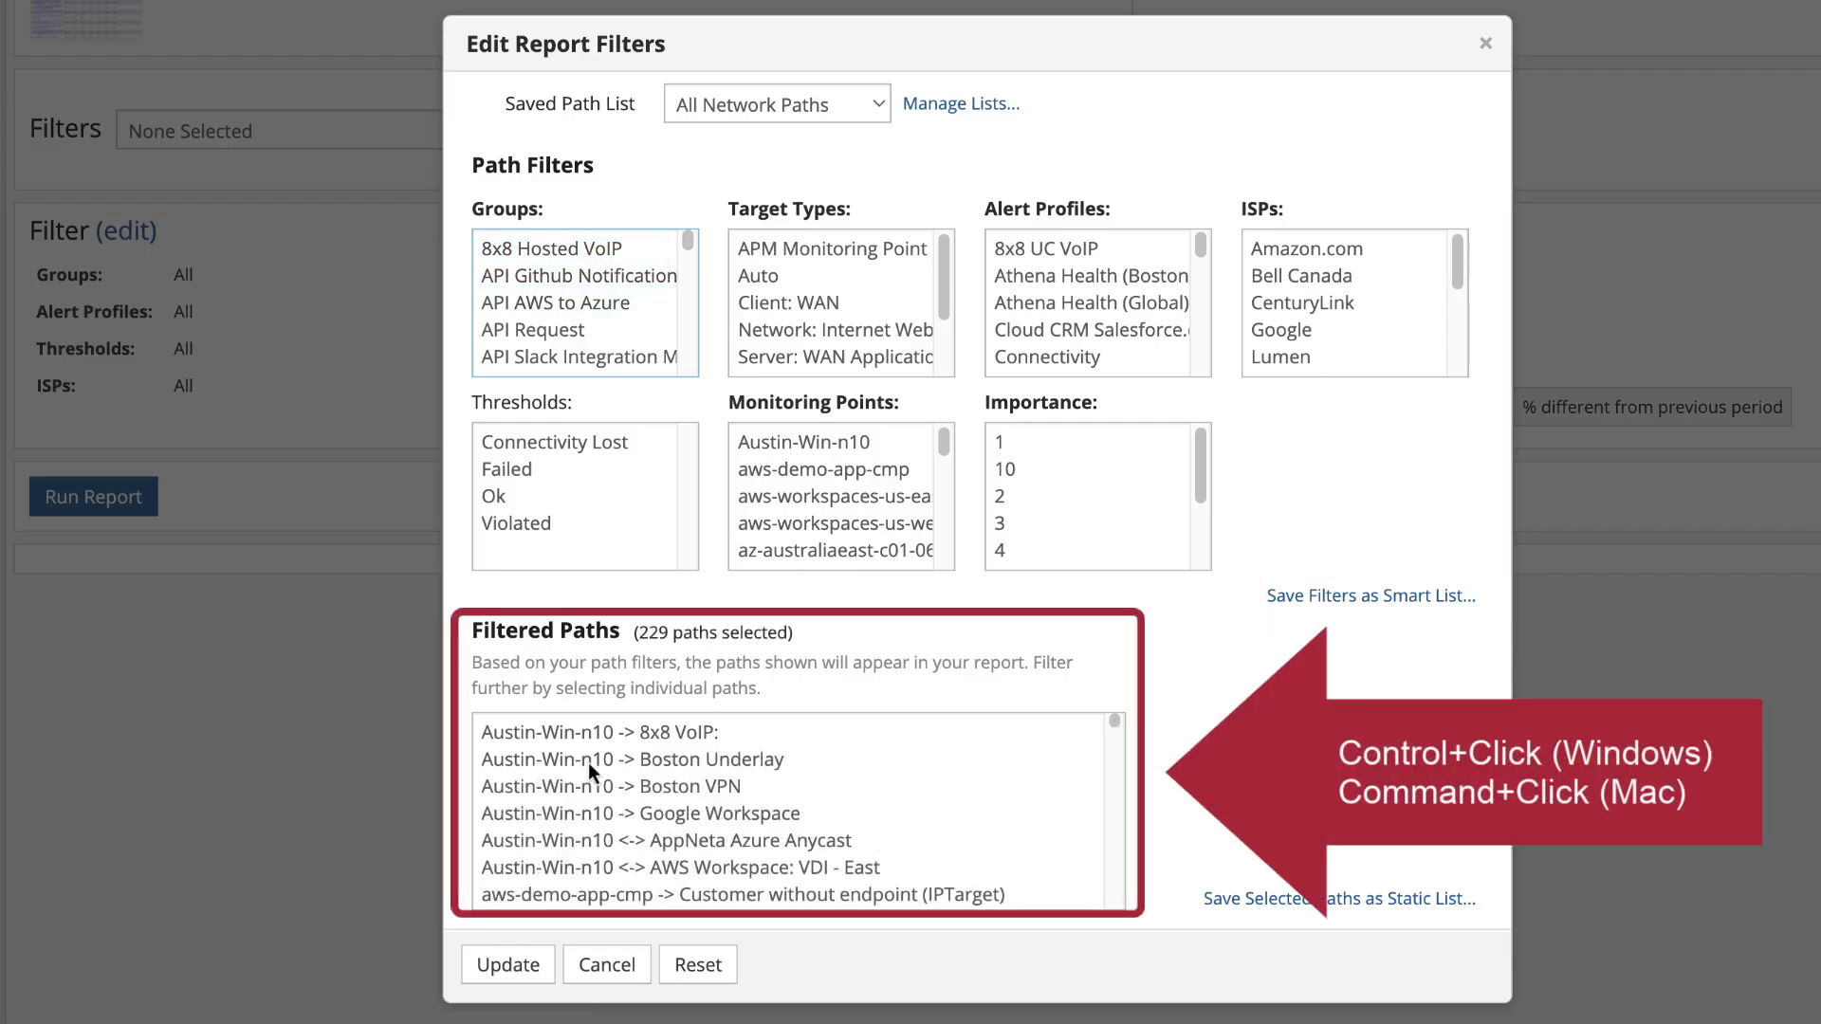
# - Select both the Boston Underlay and Boston VPN paths of Austin-Win-n10 in the filtered paths
pyautogui.click(588, 763)
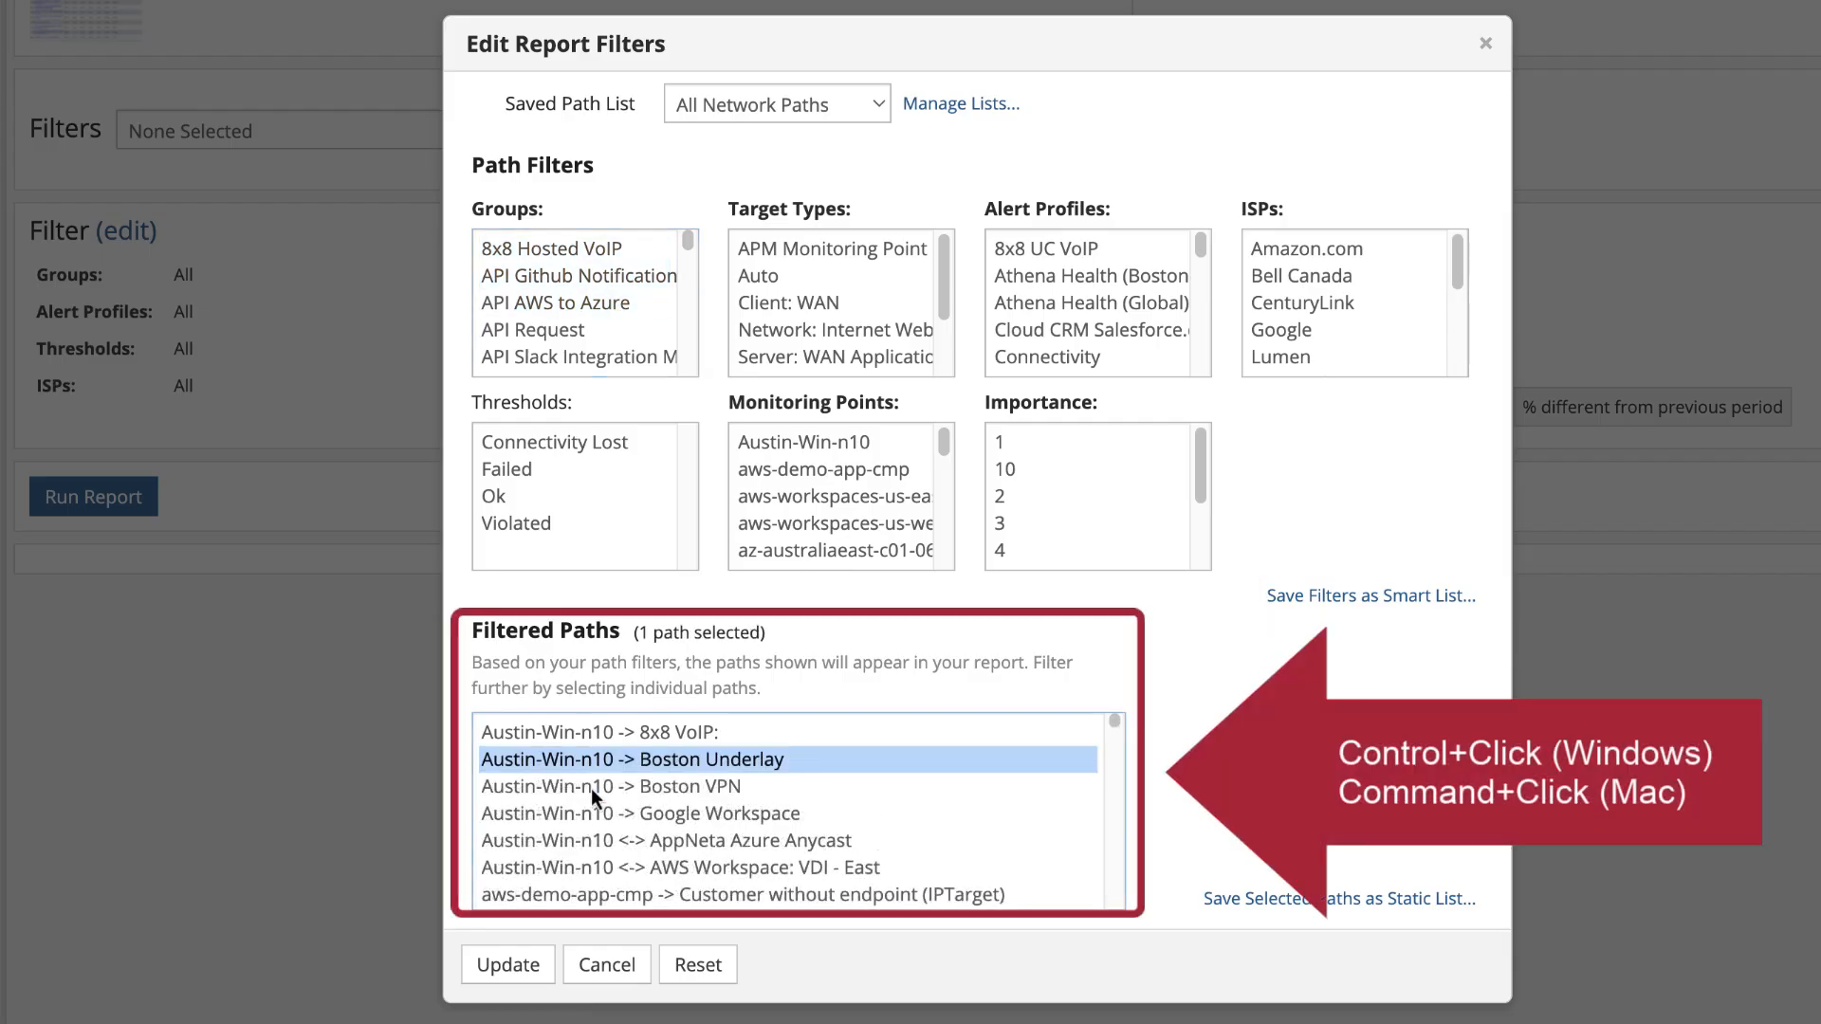
pyautogui.keyDown('ctrl'); pyautogui.click(590, 788); pyautogui.keyUp('ctrl')
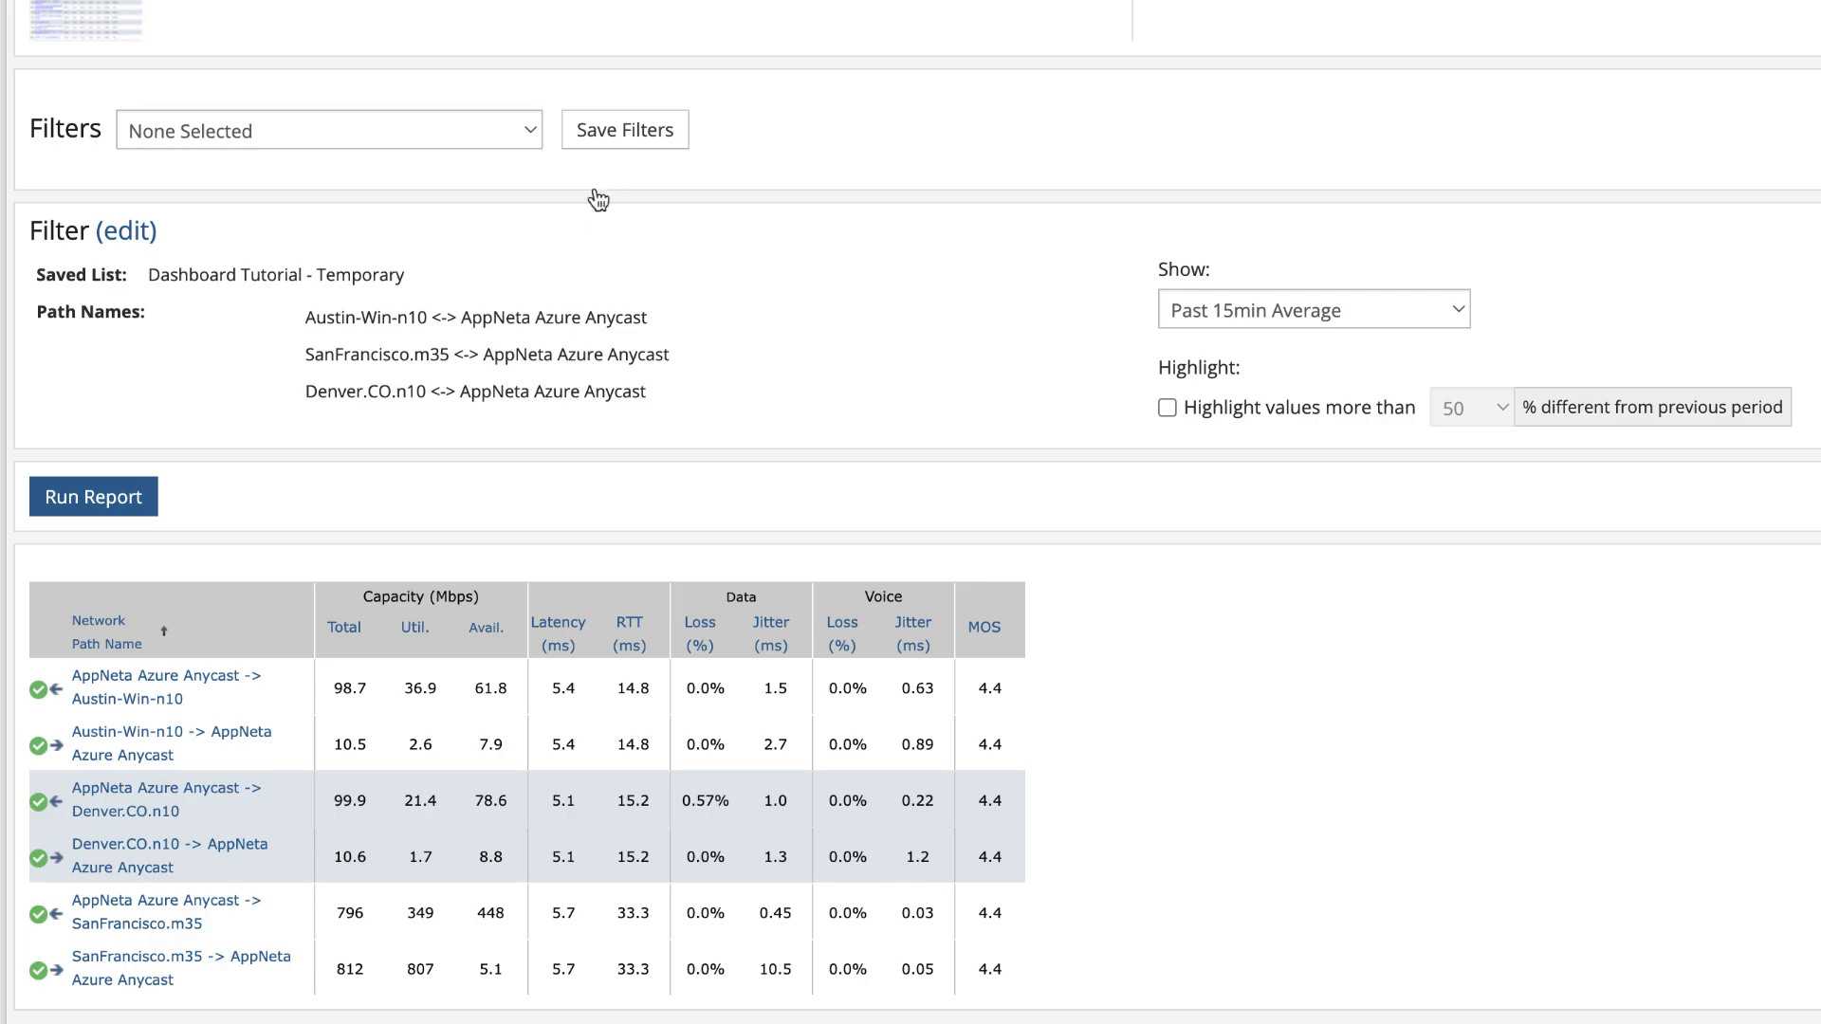
# - Save the current report filters as a new shared filter named Tutorial Paths
pyautogui.click(601, 141)
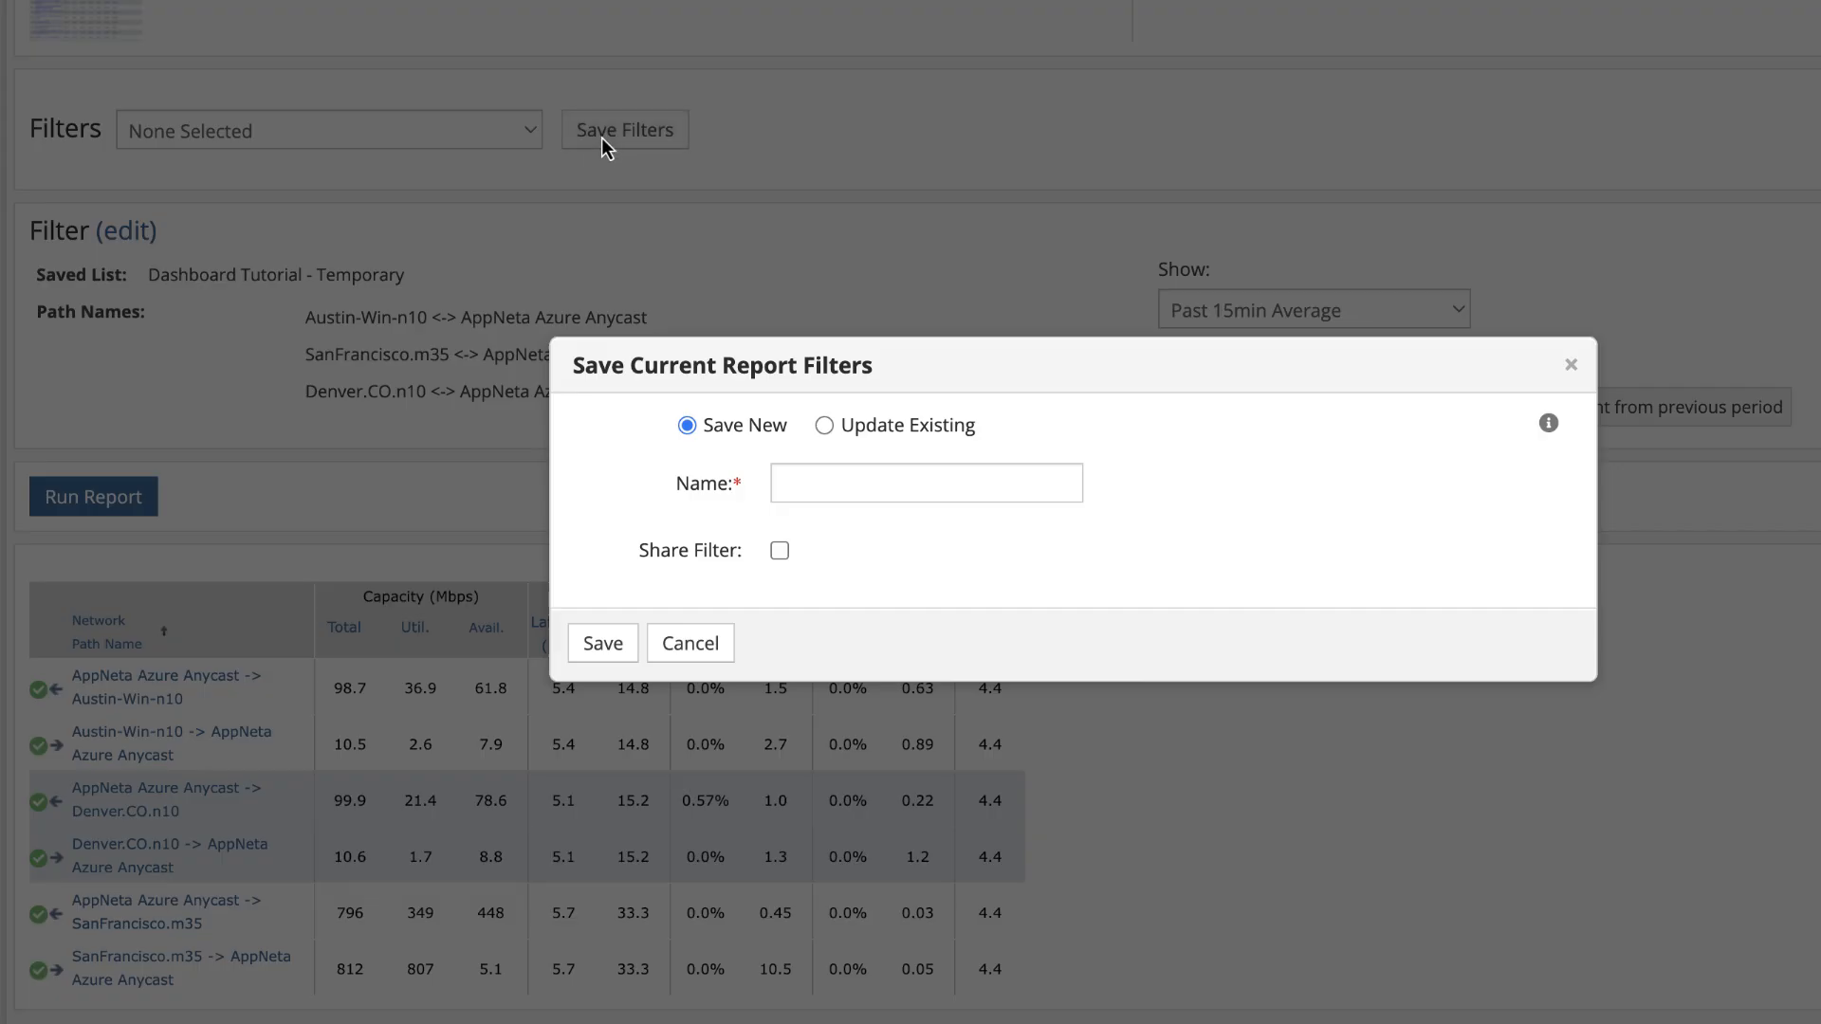
pyautogui.click(793, 477)
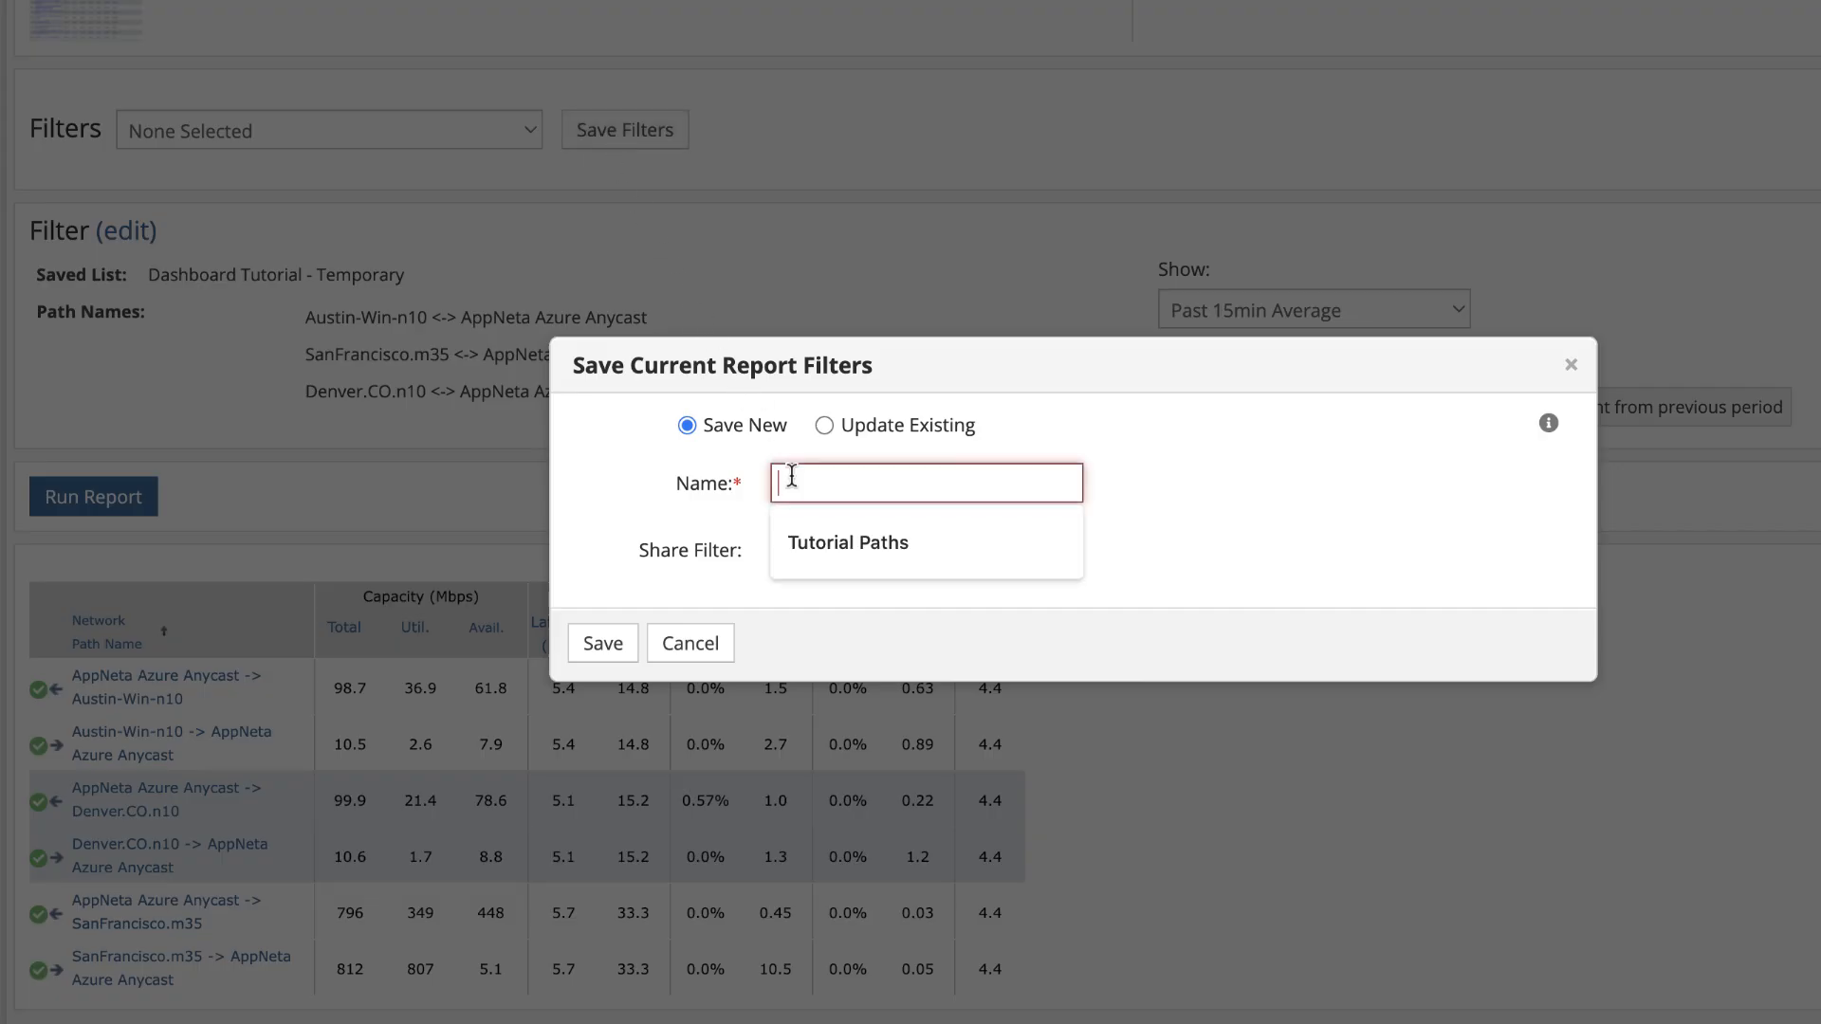
pyautogui.click(833, 539)
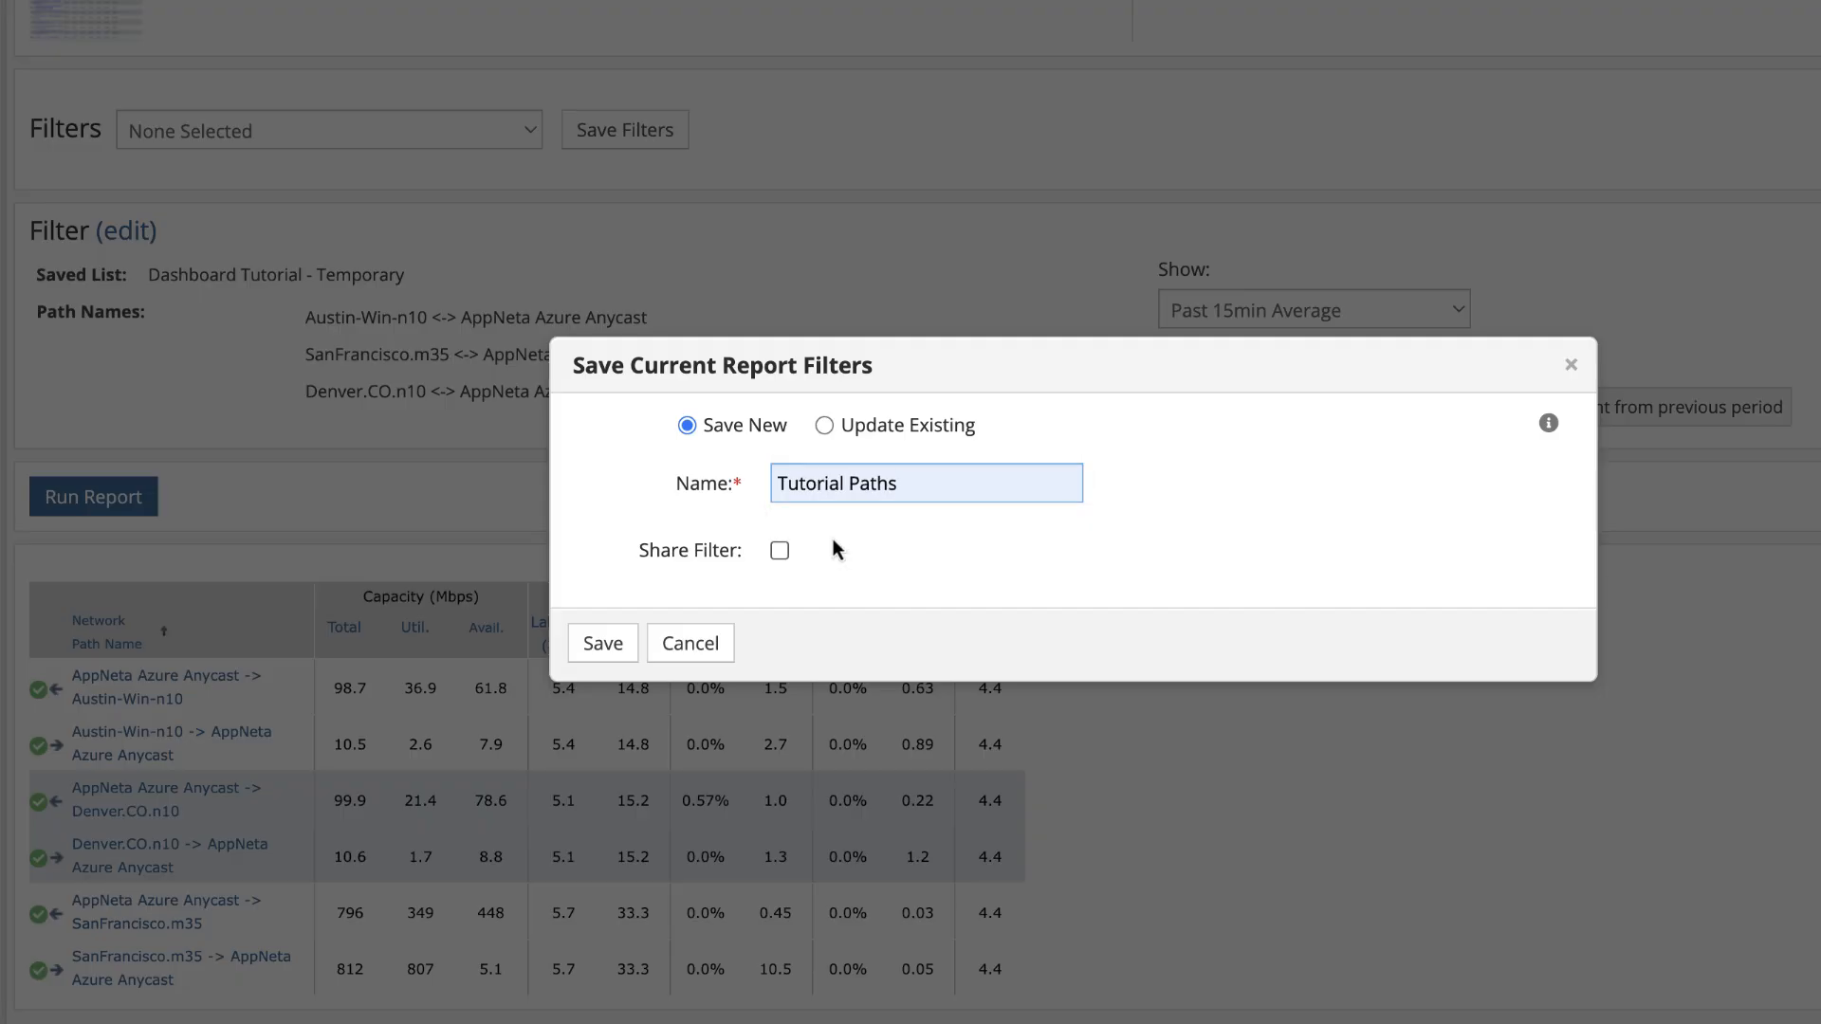
pyautogui.click(781, 553)
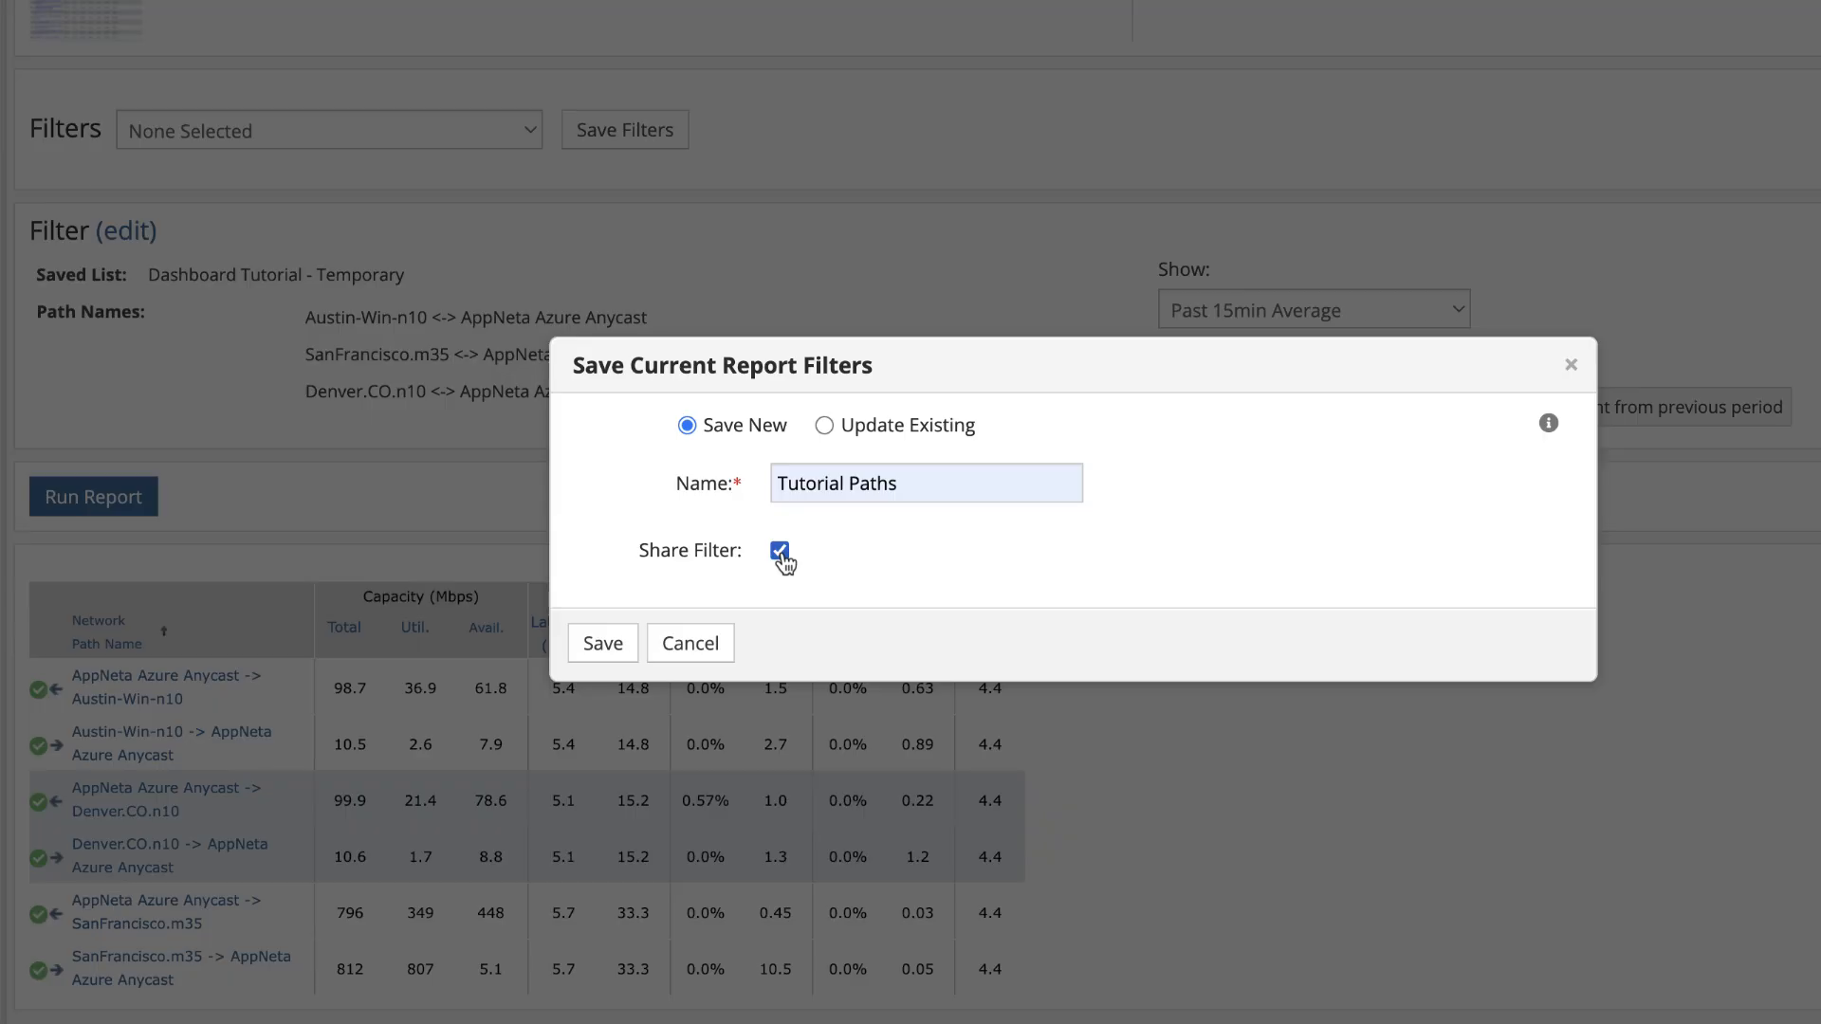
pyautogui.click(623, 645)
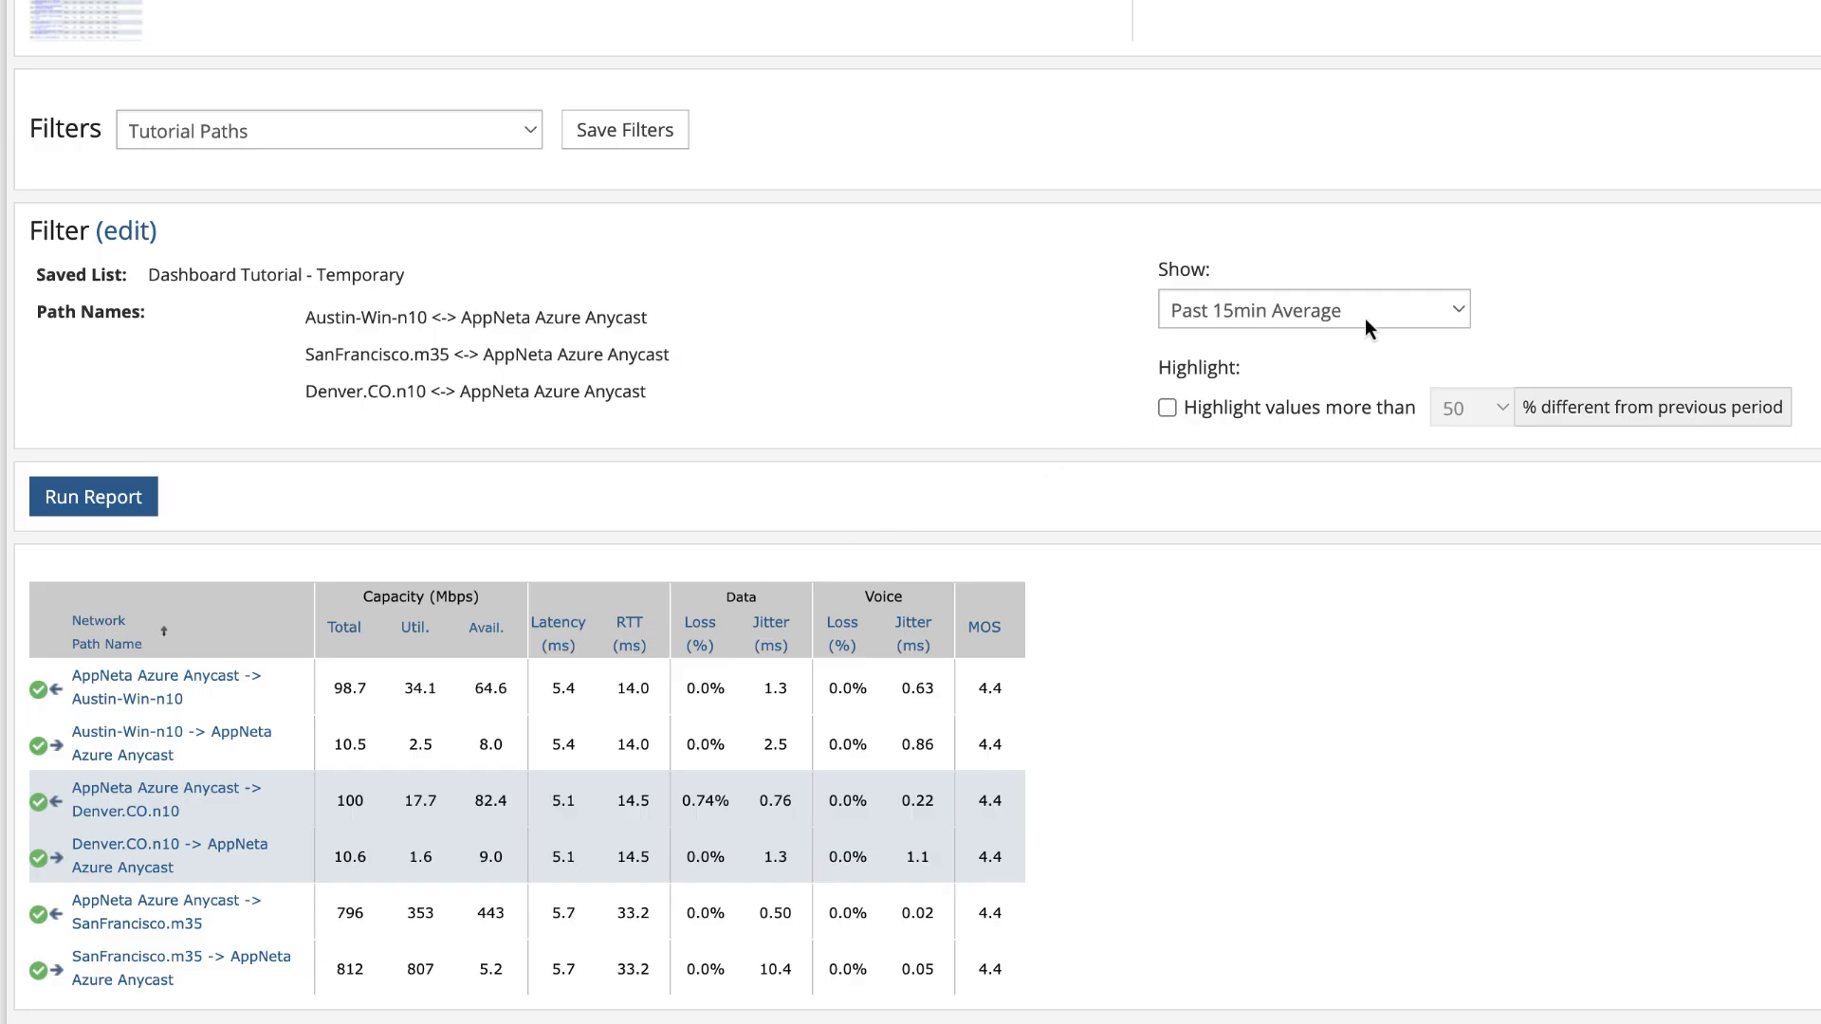
# - Show the past day average in the report and highlight values more than 50% different from the previous period
pyautogui.click(1371, 319)
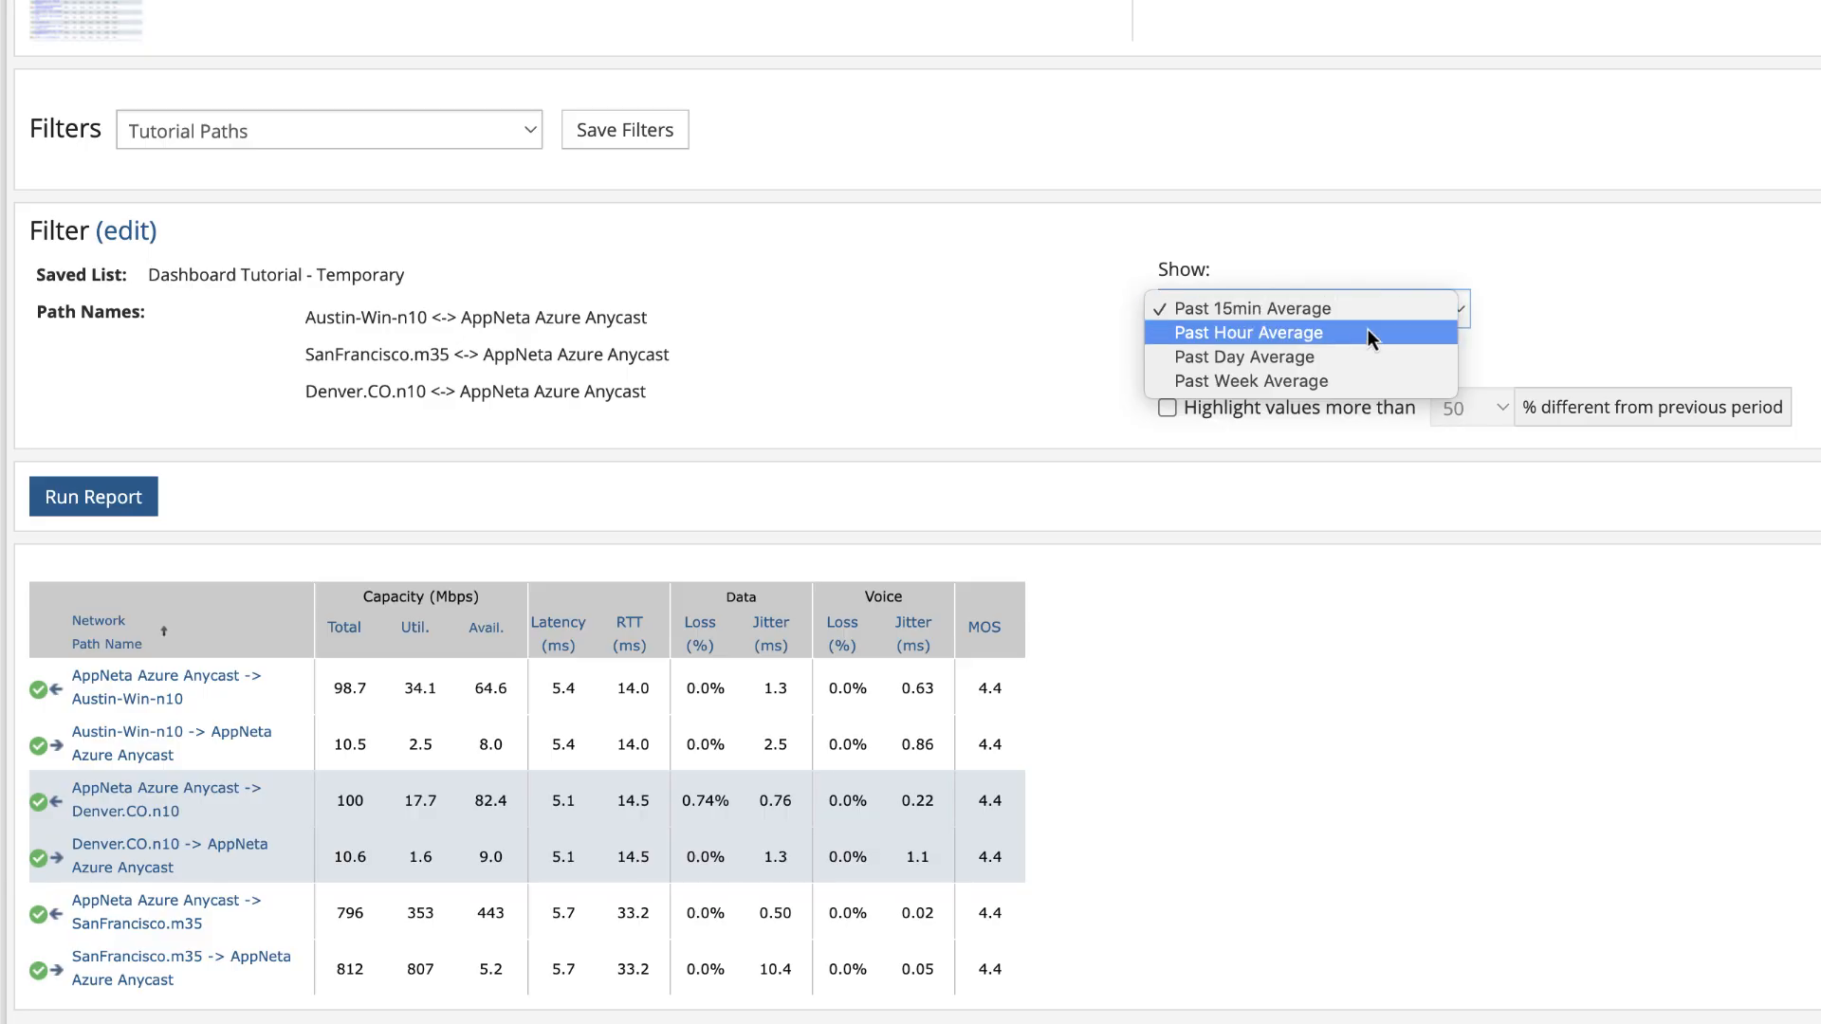
pyautogui.click(1352, 355)
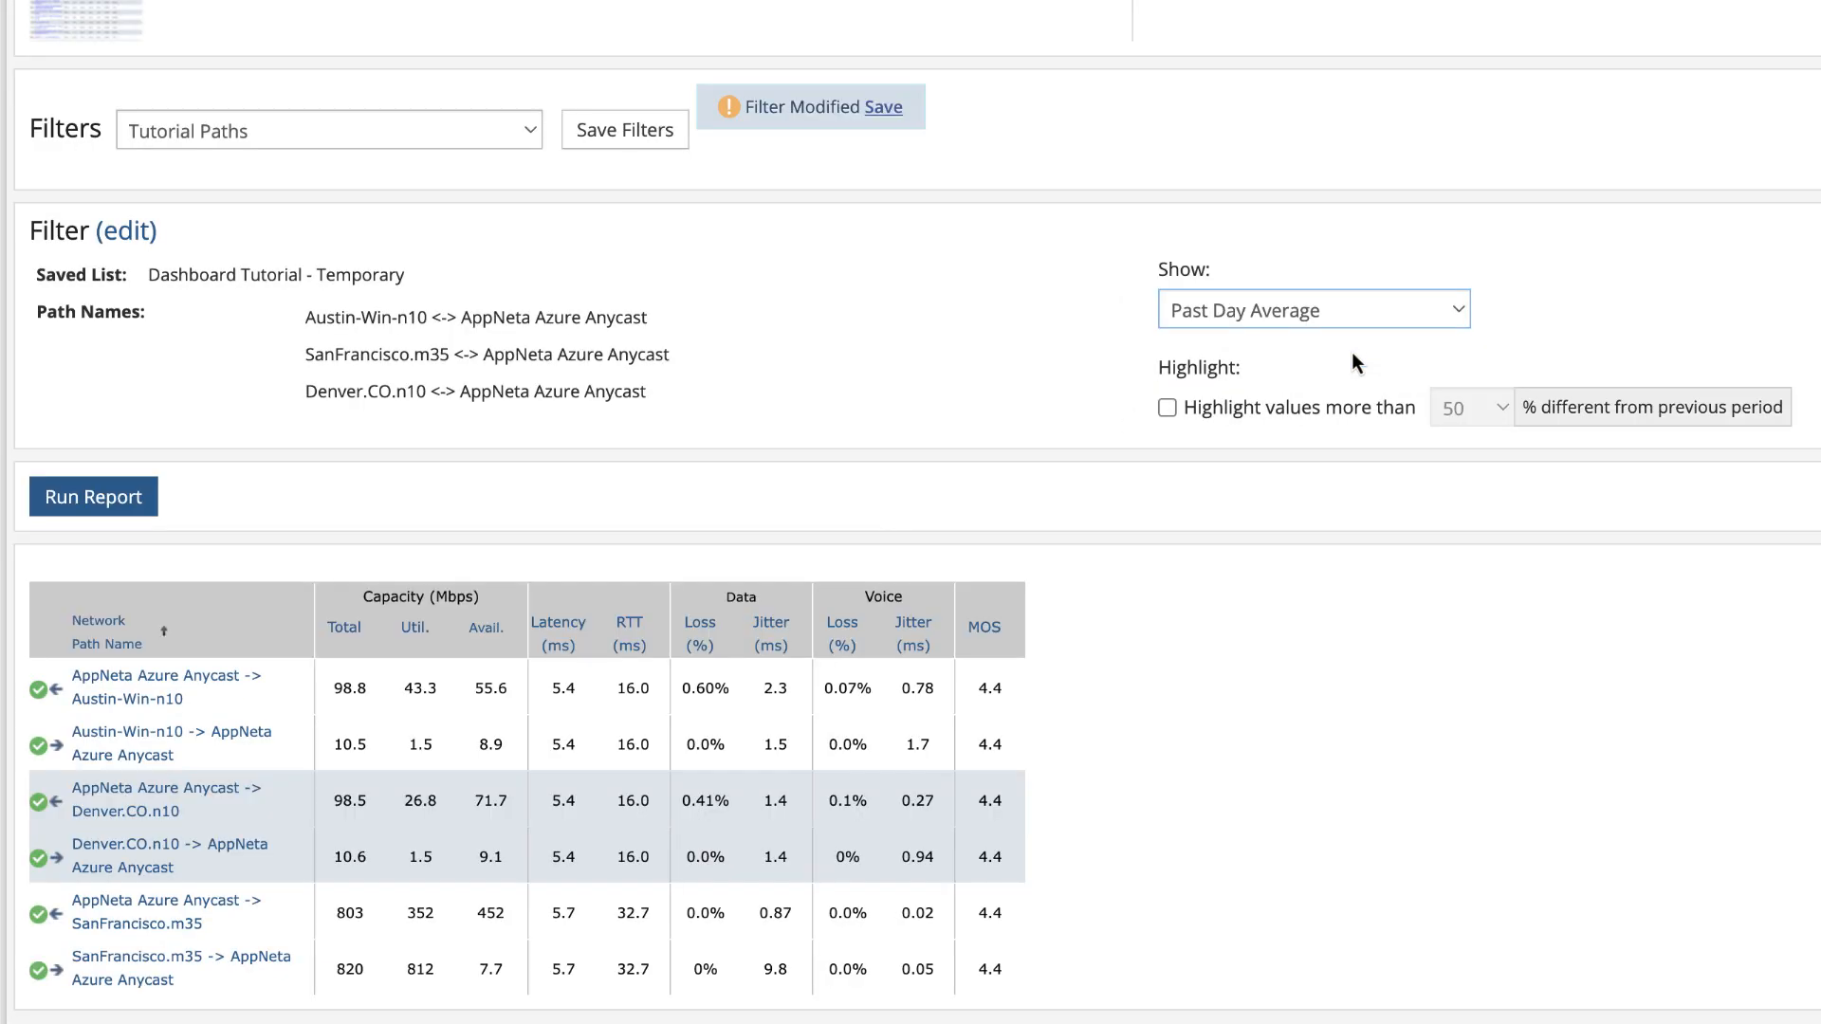
pyautogui.click(1168, 407)
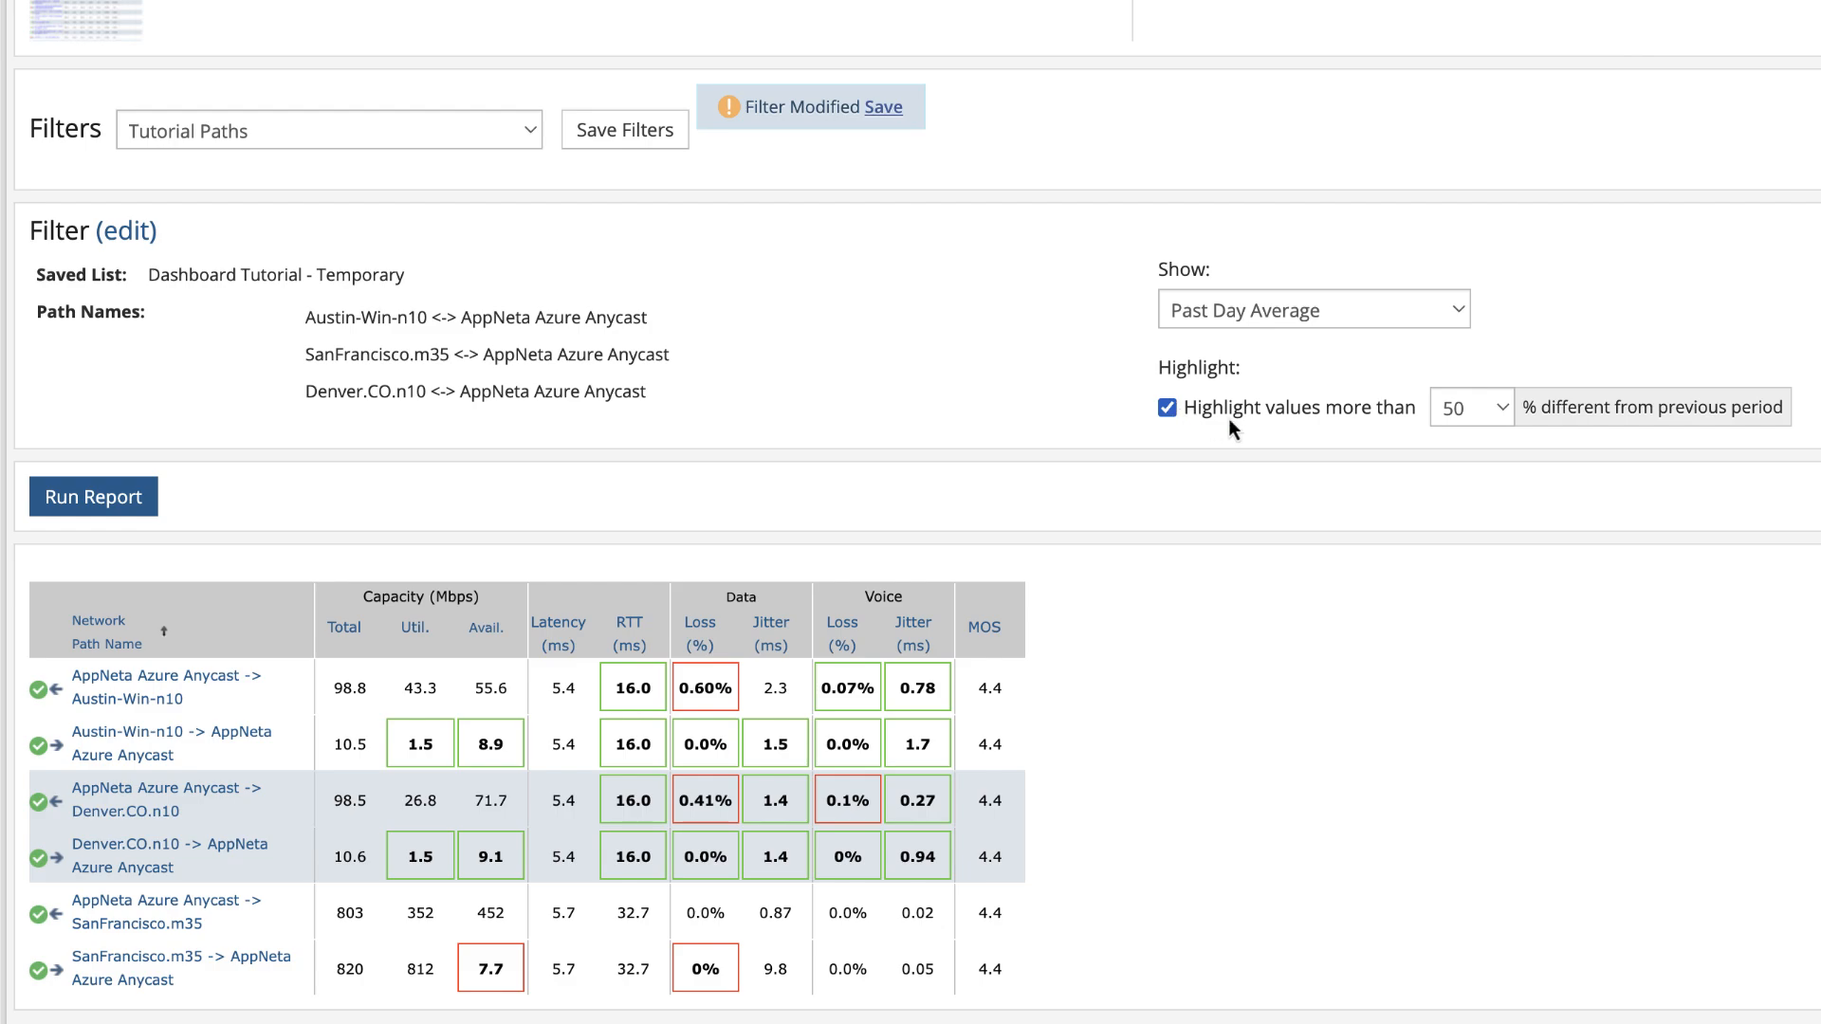
pyautogui.click(1467, 407)
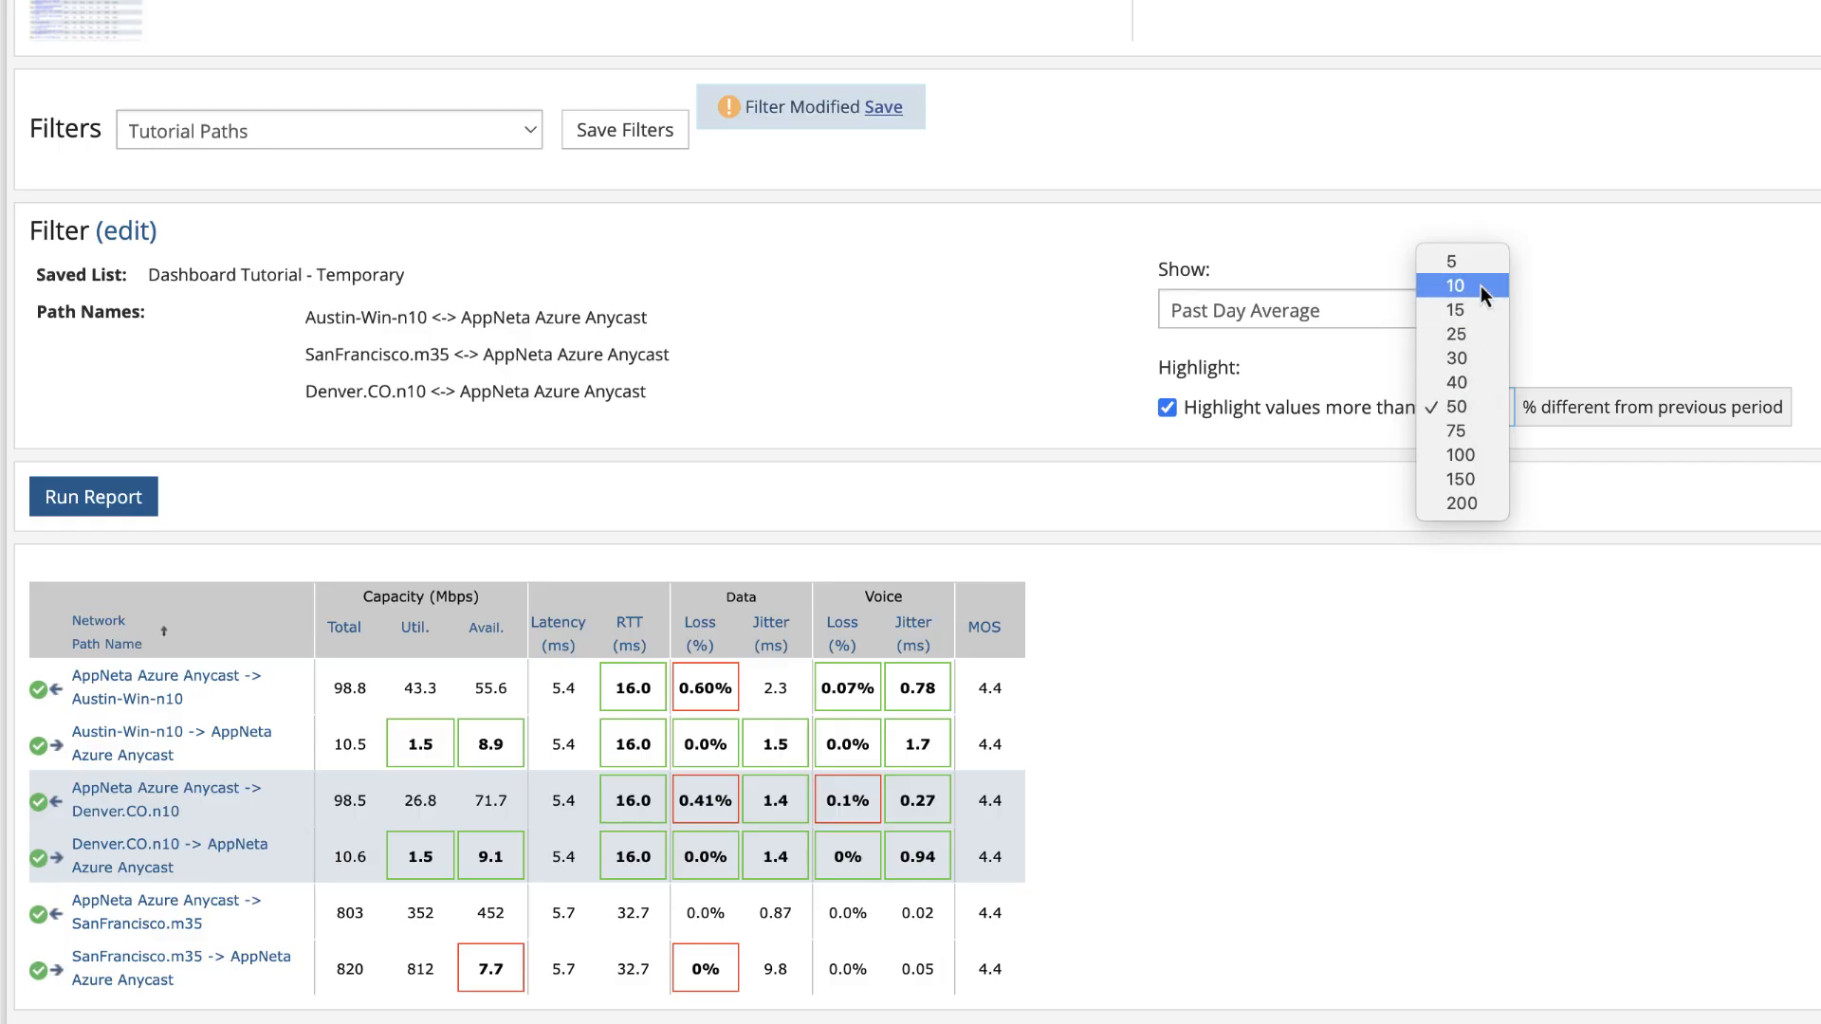
pyautogui.click(1561, 279)
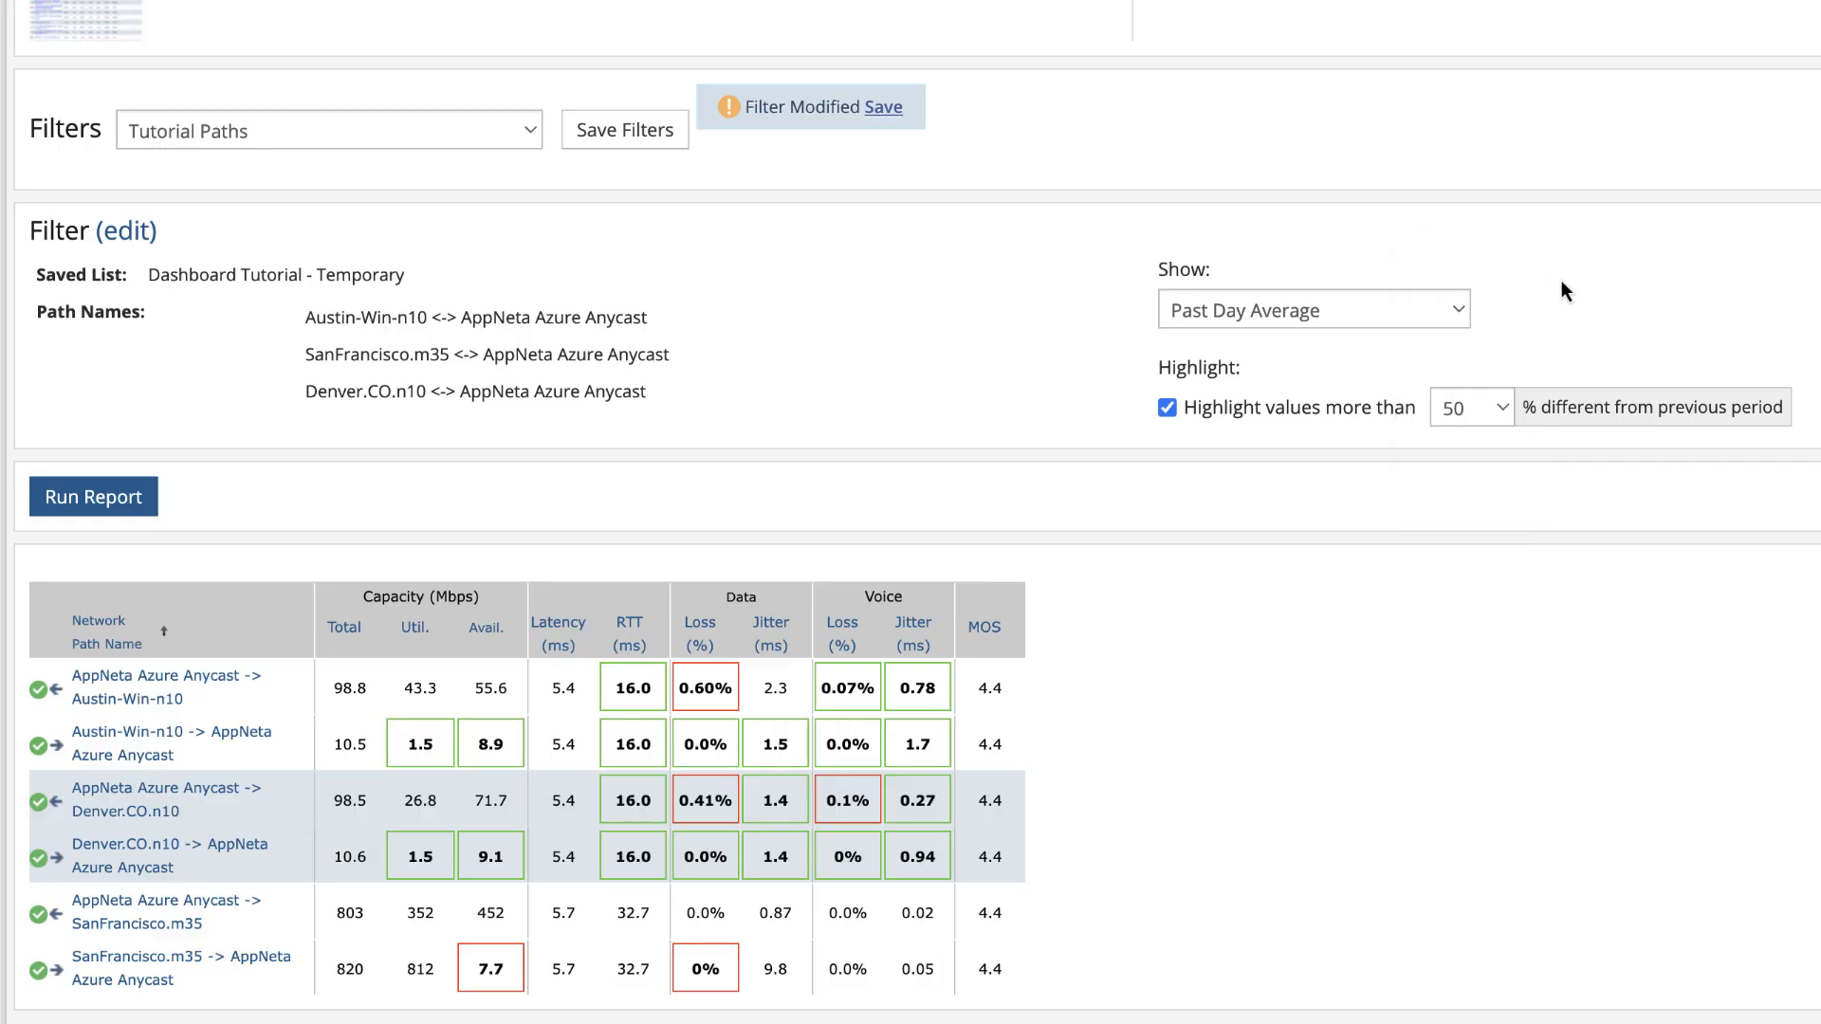
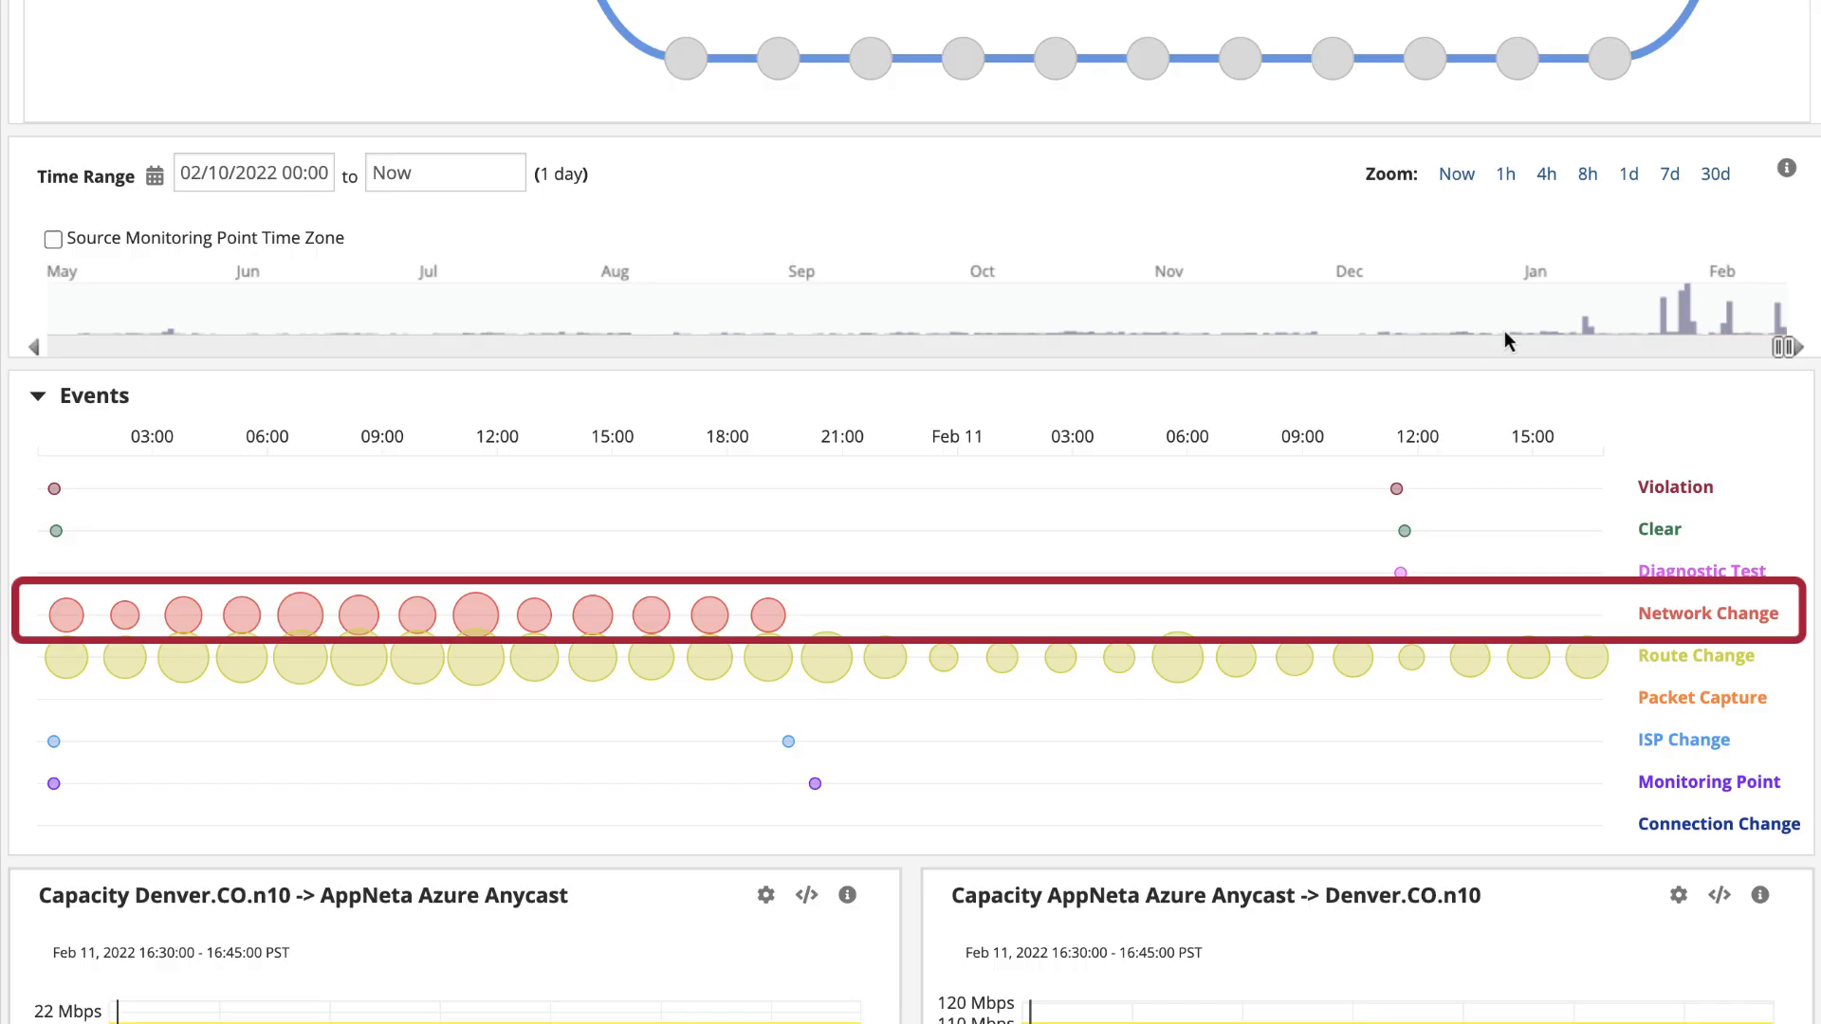
# - Set the Denver path's time range to 7 days and examine its capacity, data loss and jitter charts
pyautogui.click(1670, 175)
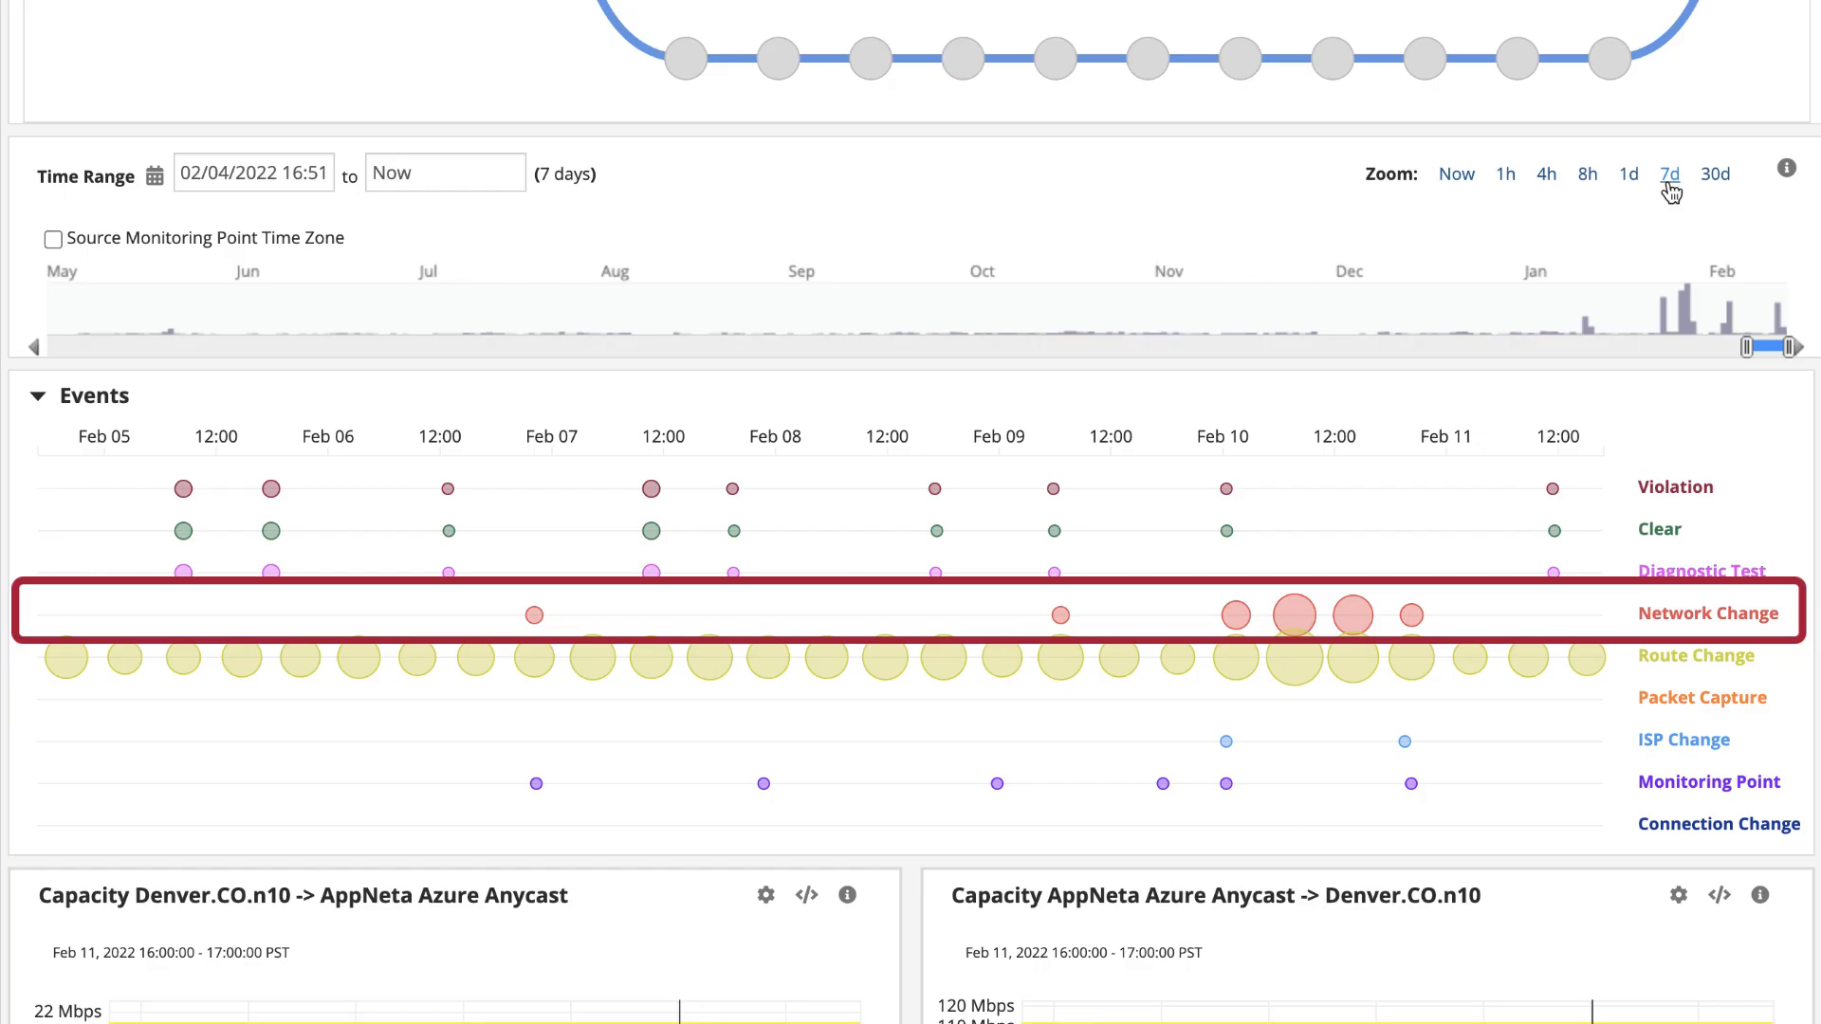
pyautogui.scroll(-10, 1669, 184)
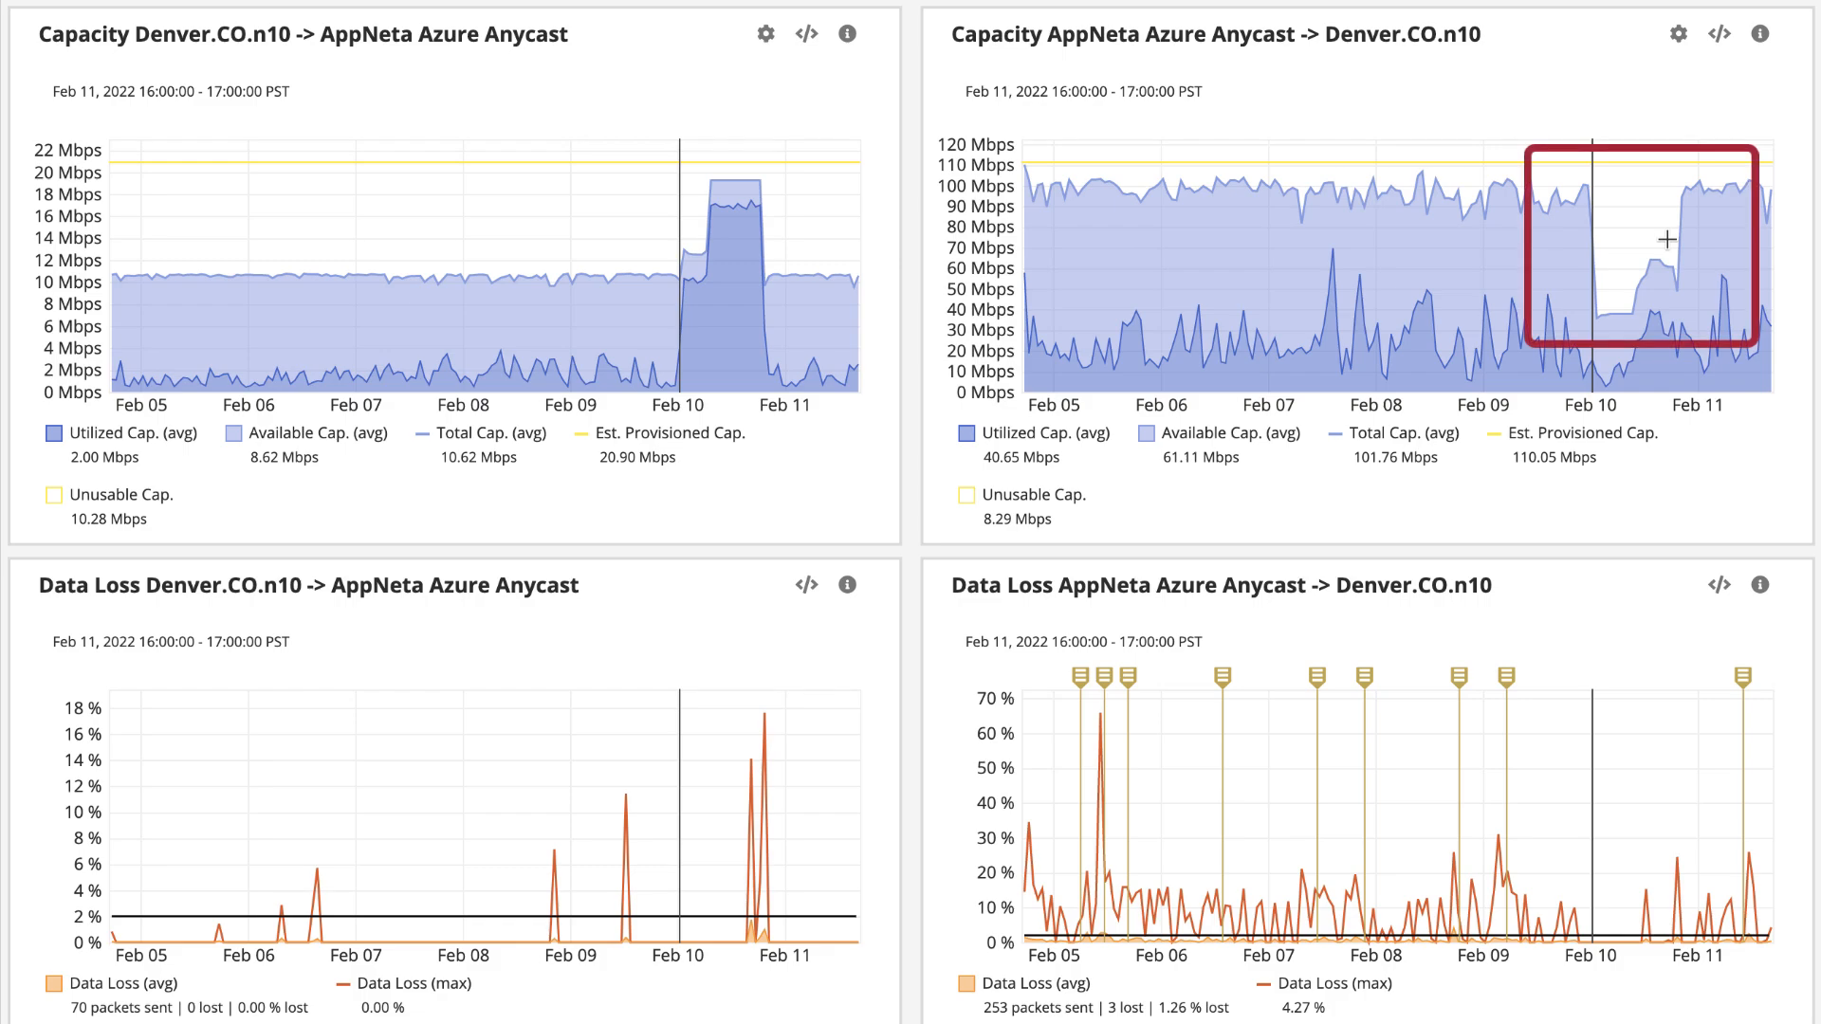
pyautogui.scroll(-9, 1669, 190)
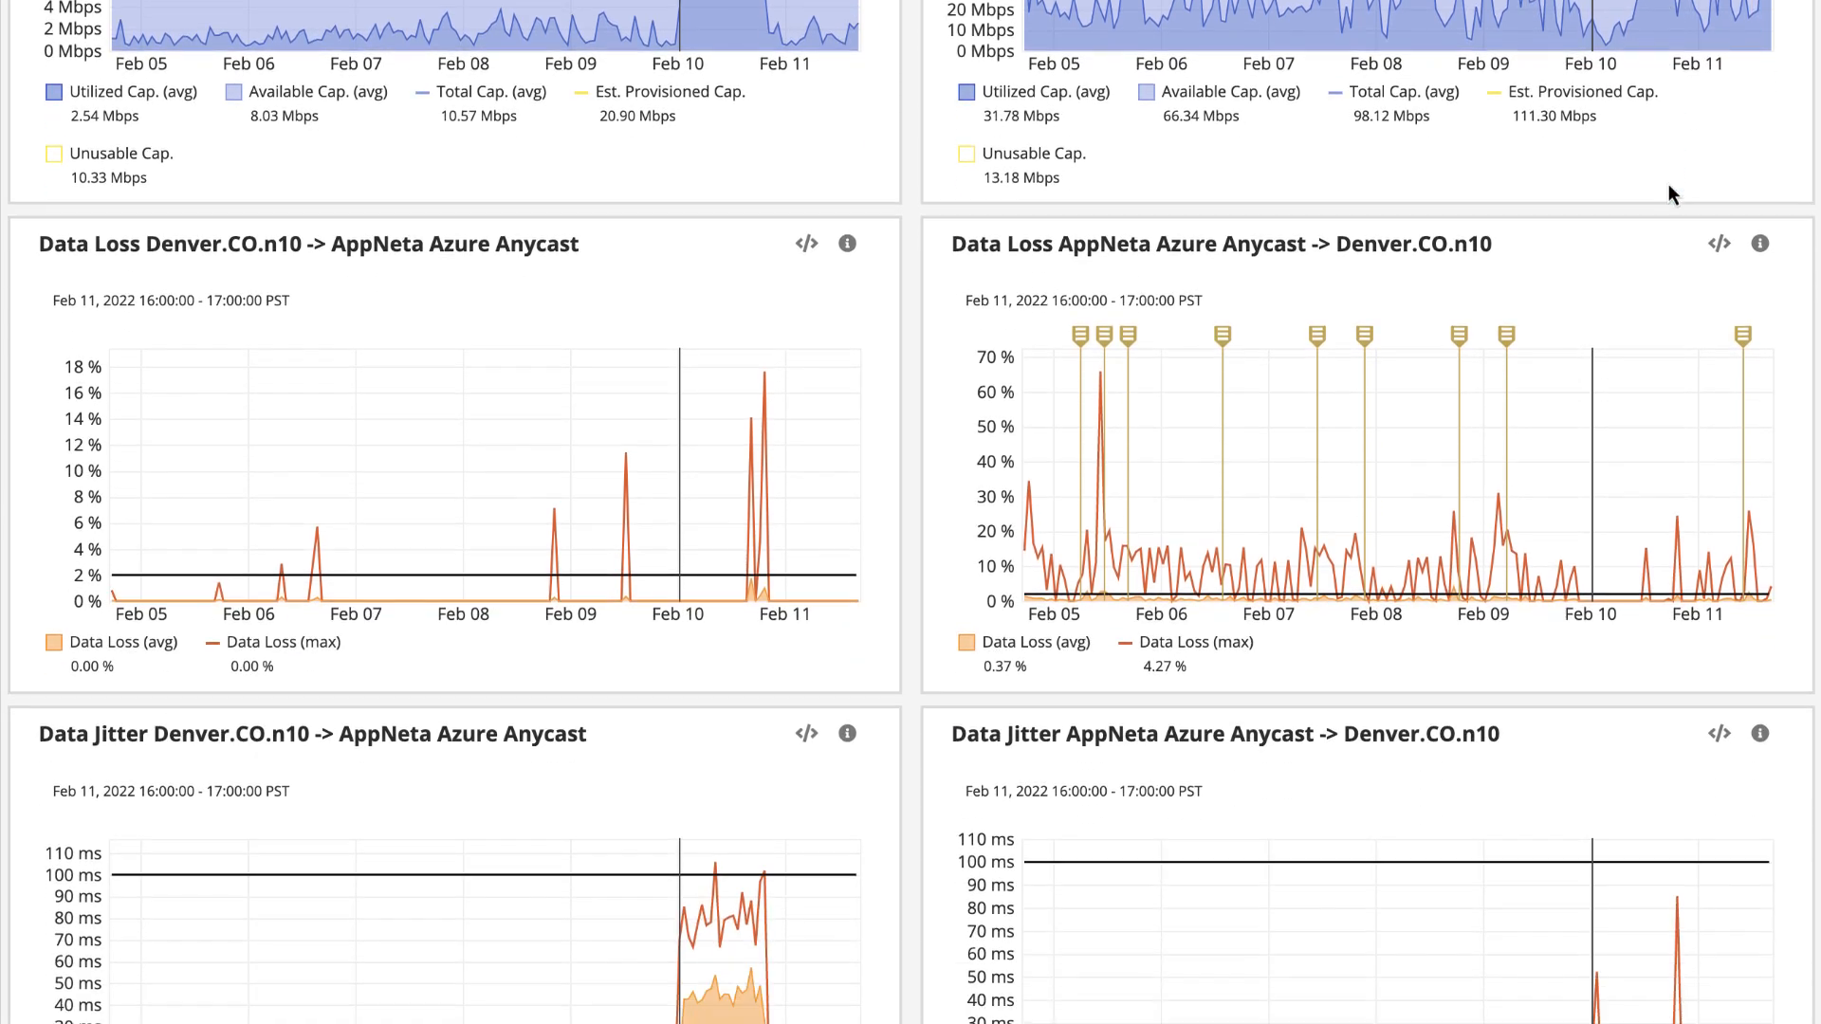
pyautogui.scroll(-3, 1670, 191)
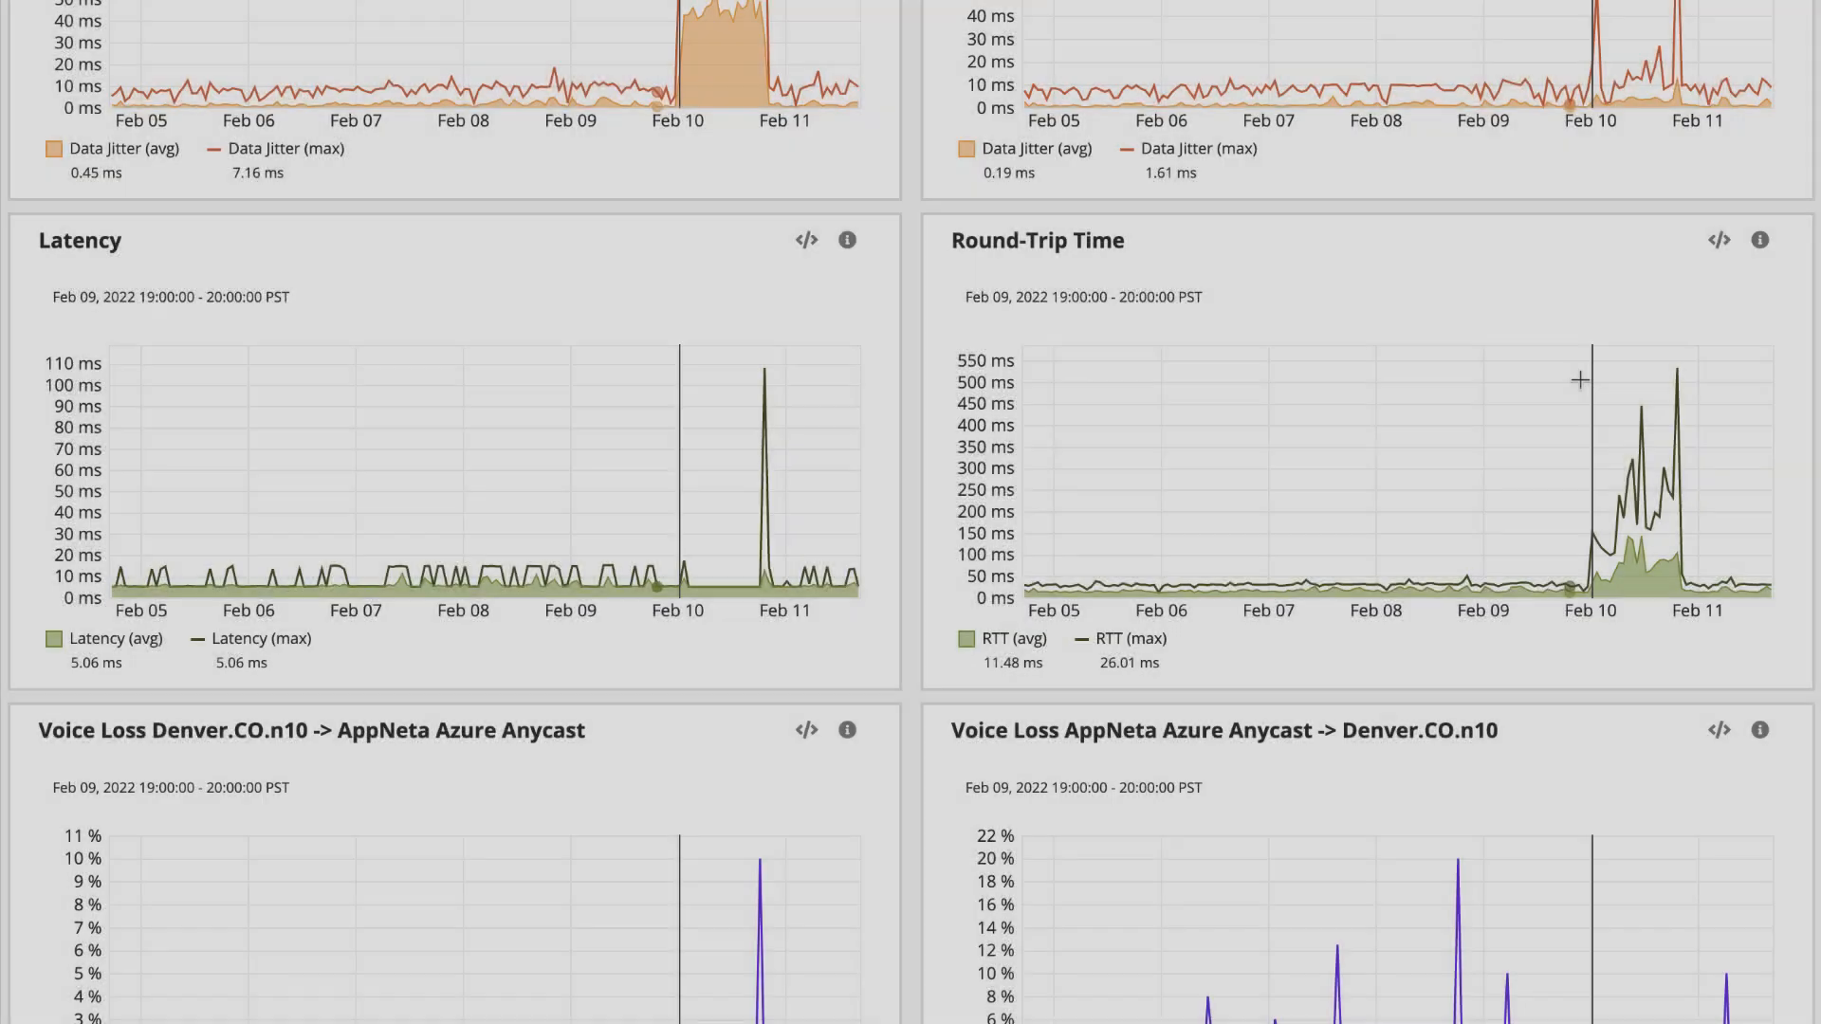
# - Zoom the Round-Trip Time chart in around Feb 10 00:30 and examine the ISP change in the events timeline
pyautogui.moveTo(1574, 378); pyautogui.dragTo(1614, 384)
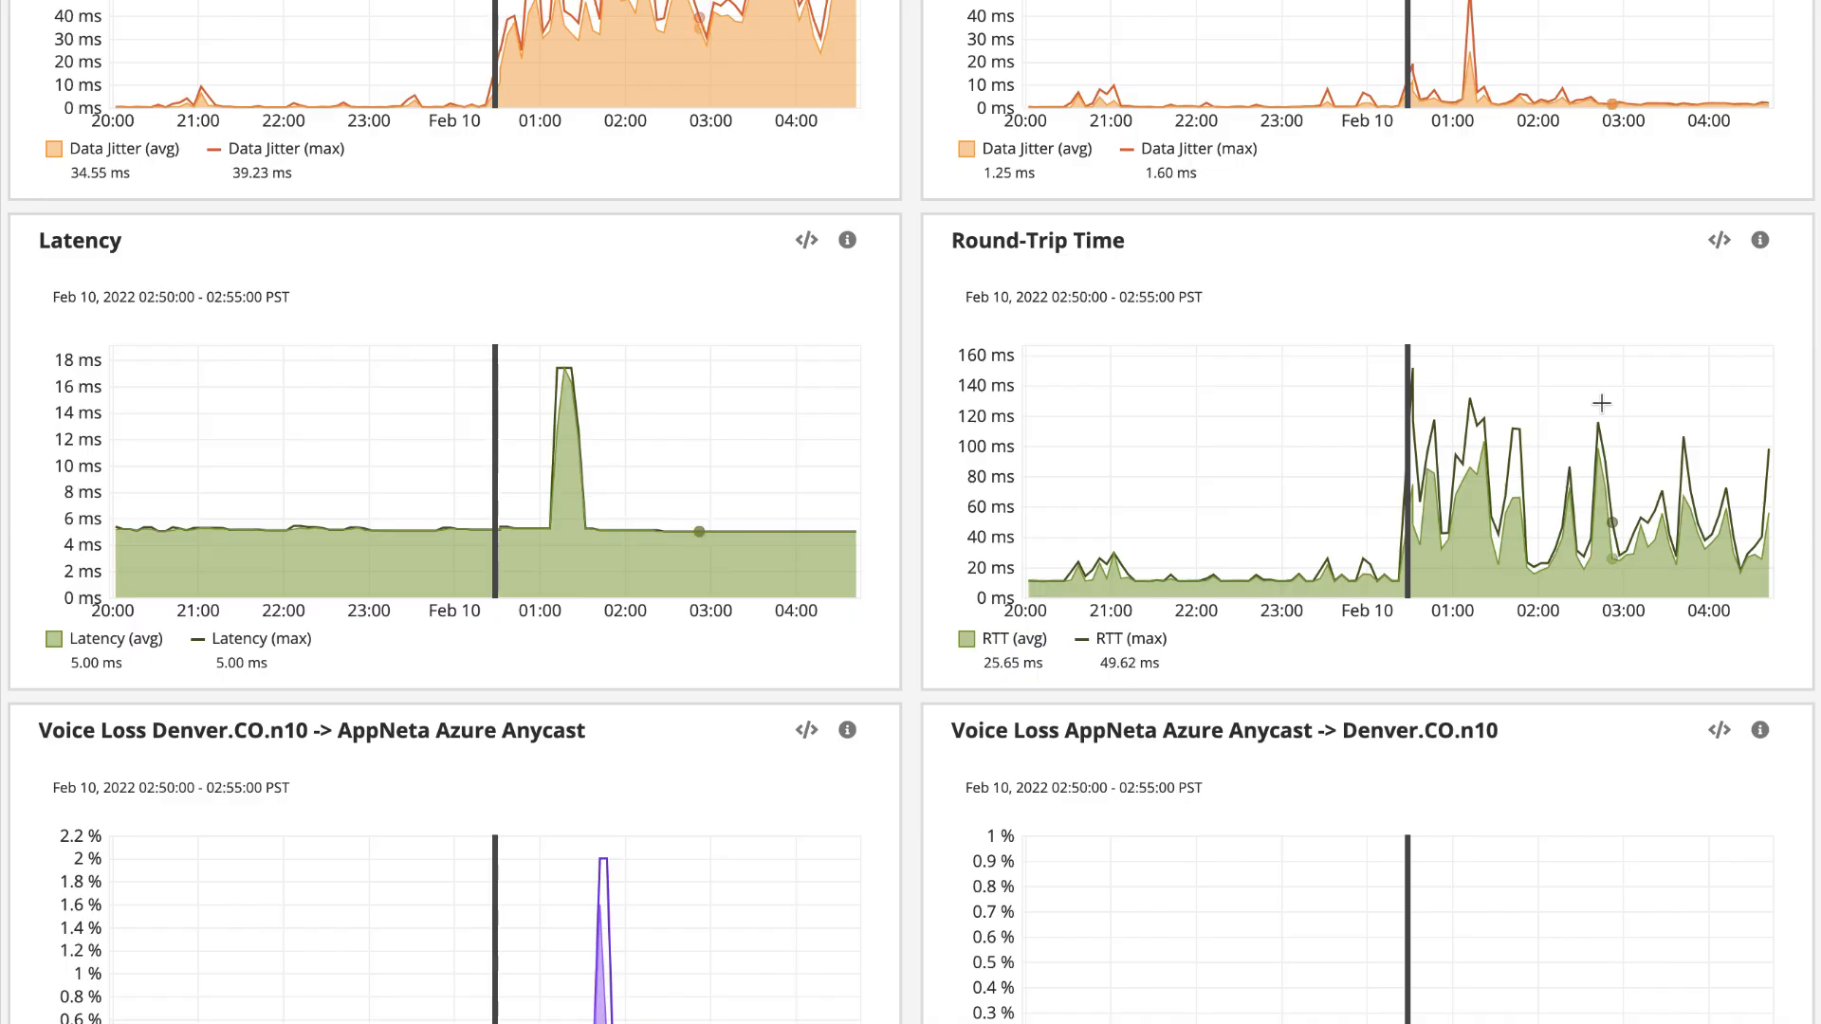
pyautogui.moveTo(1387, 399); pyautogui.dragTo(1425, 408)
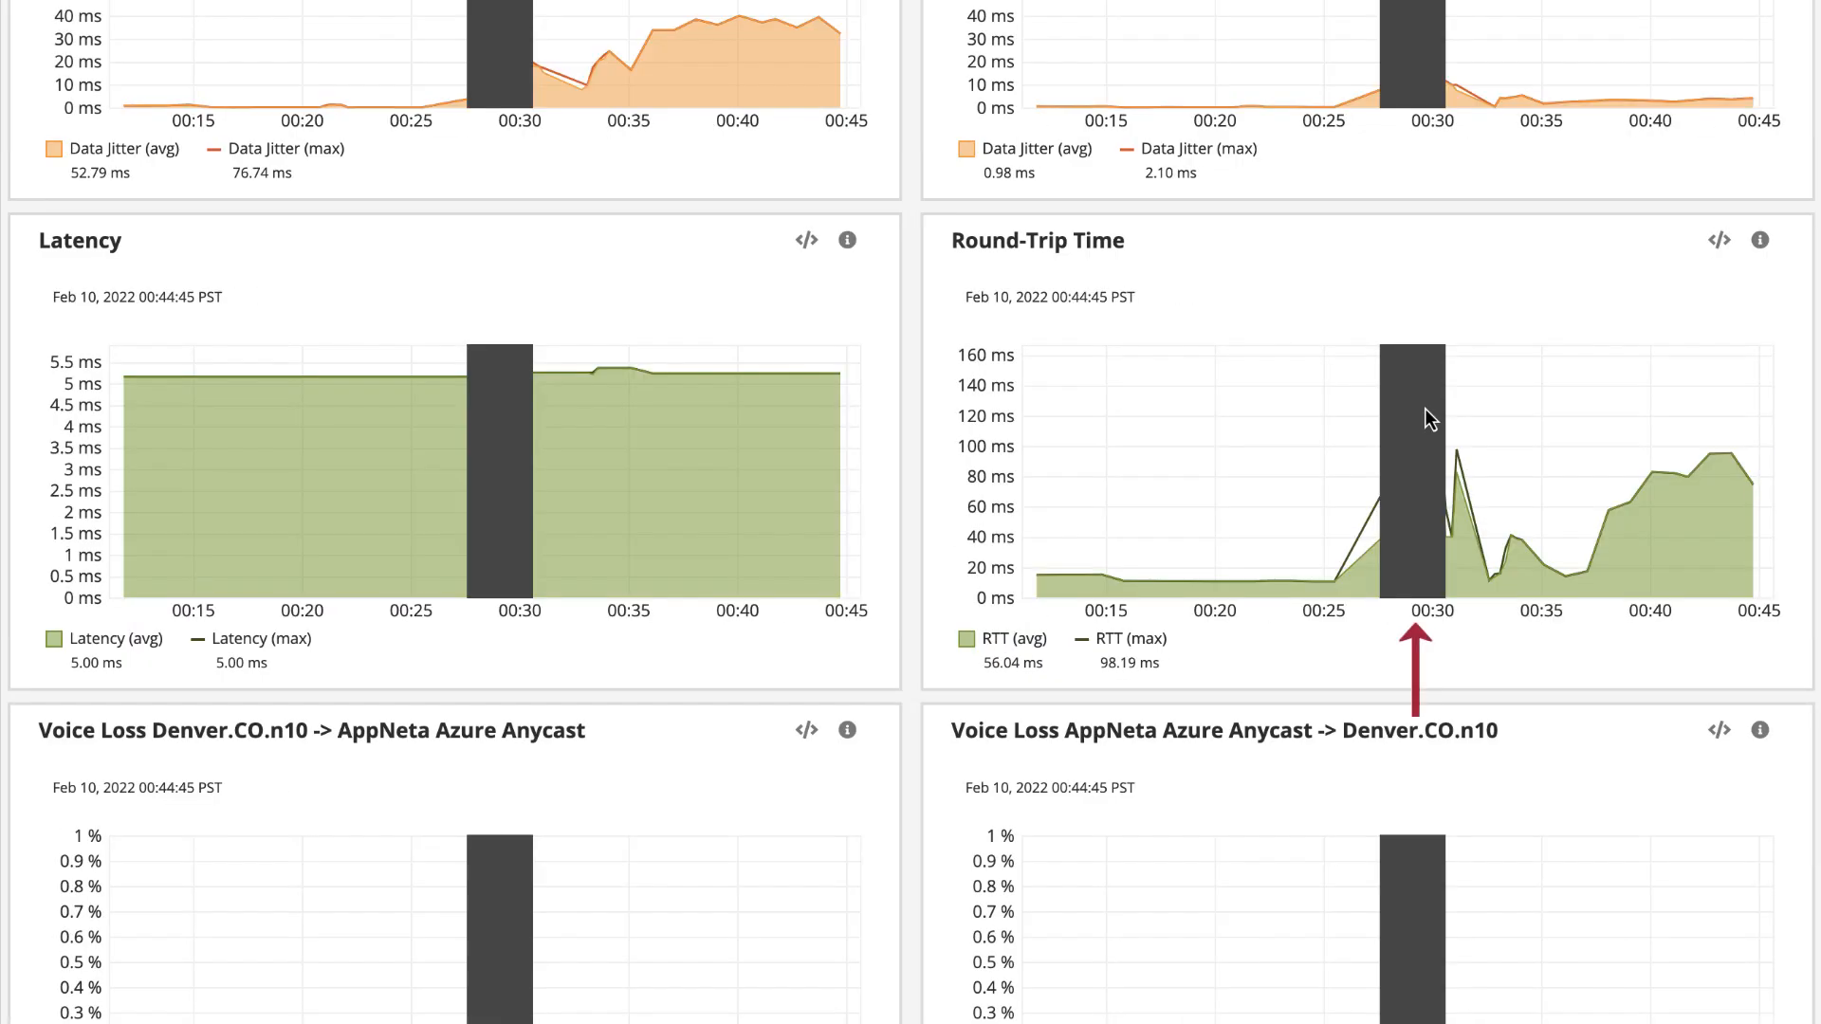
pyautogui.scroll(15, 1425, 408)
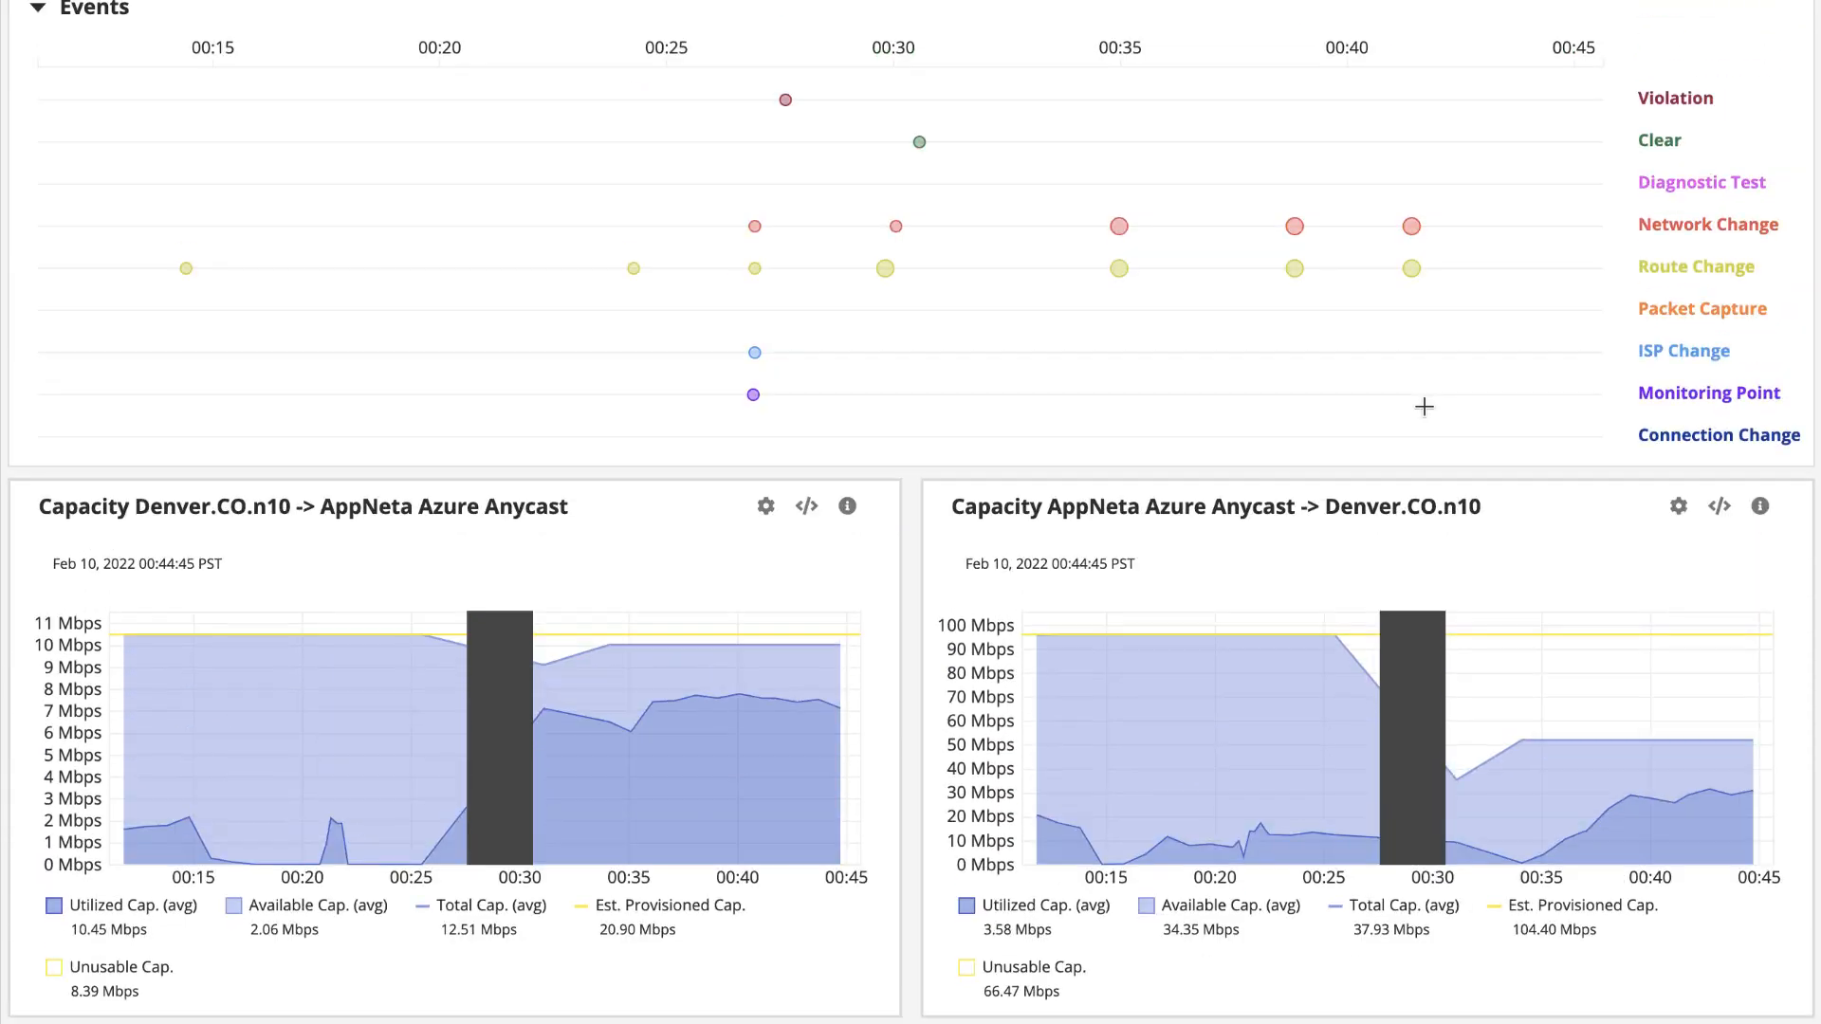
pyautogui.moveTo(756, 354)
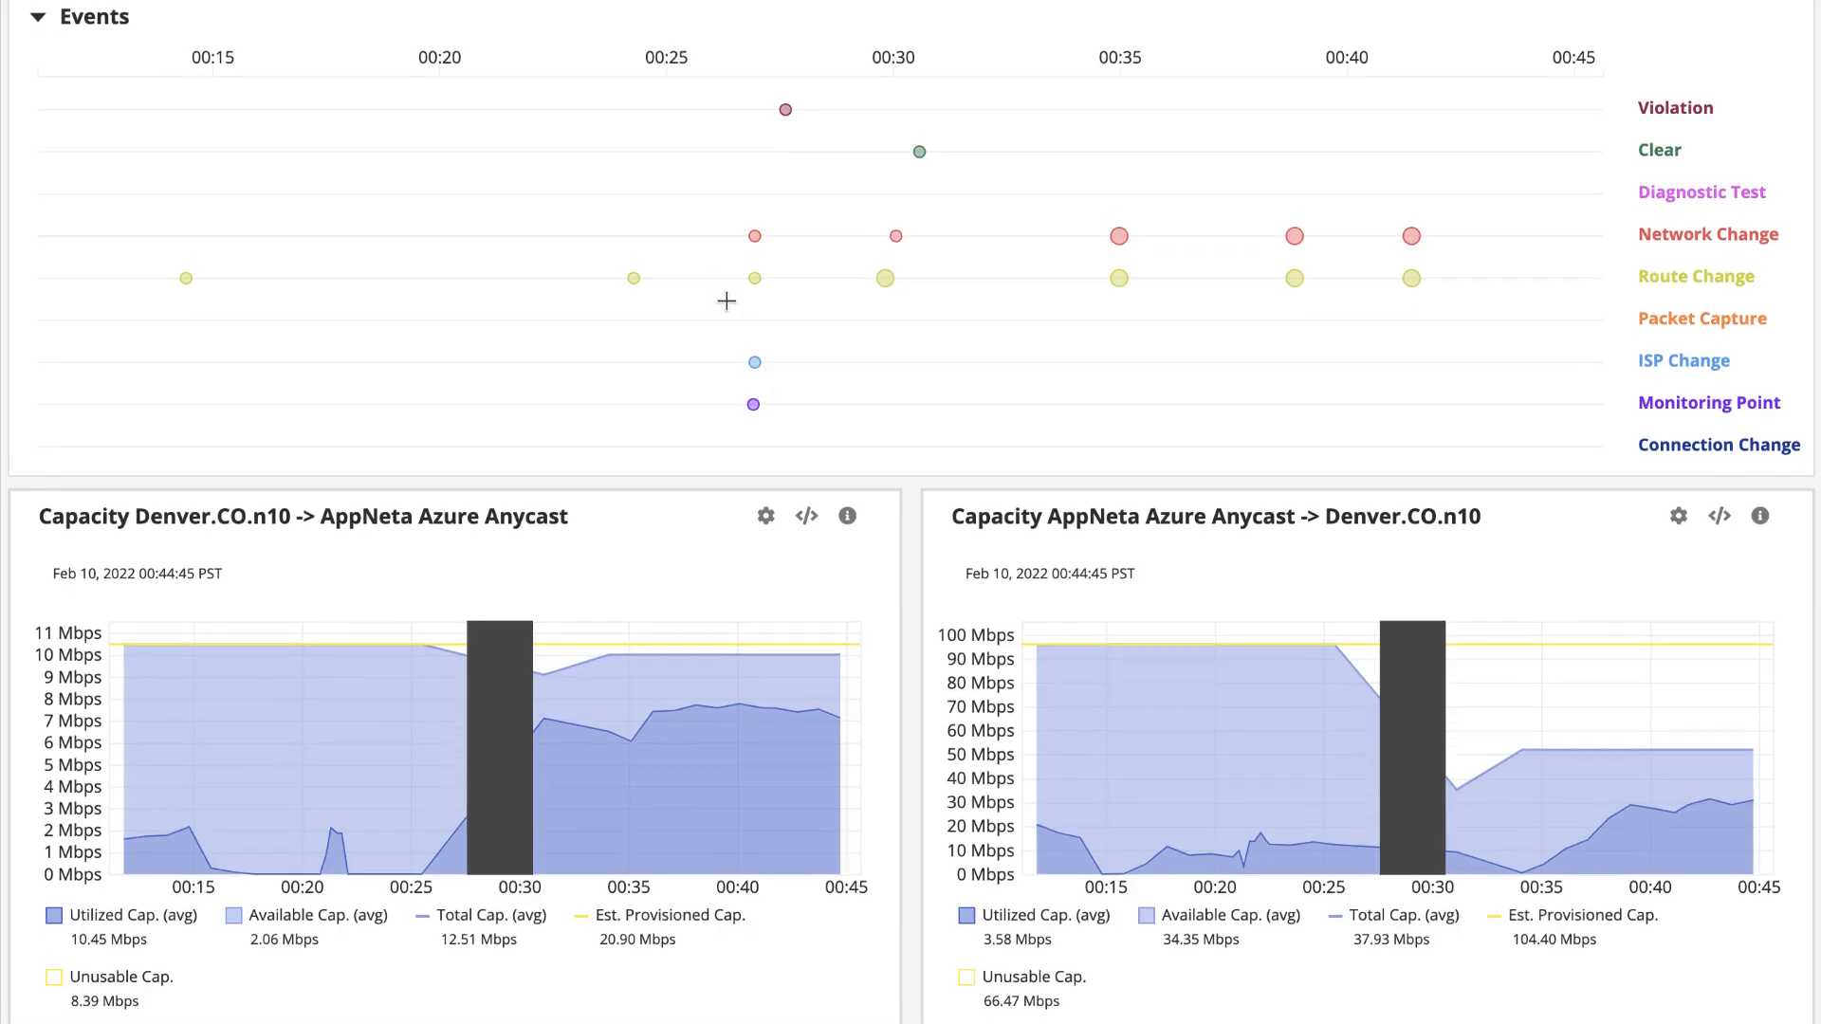
# - Open the Denver path's entry in Network Paths and show its routes by networks instead of hops
pyautogui.scroll(5, 724, 301)
pyautogui.click(445, 53)
pyautogui.click(446, 93)
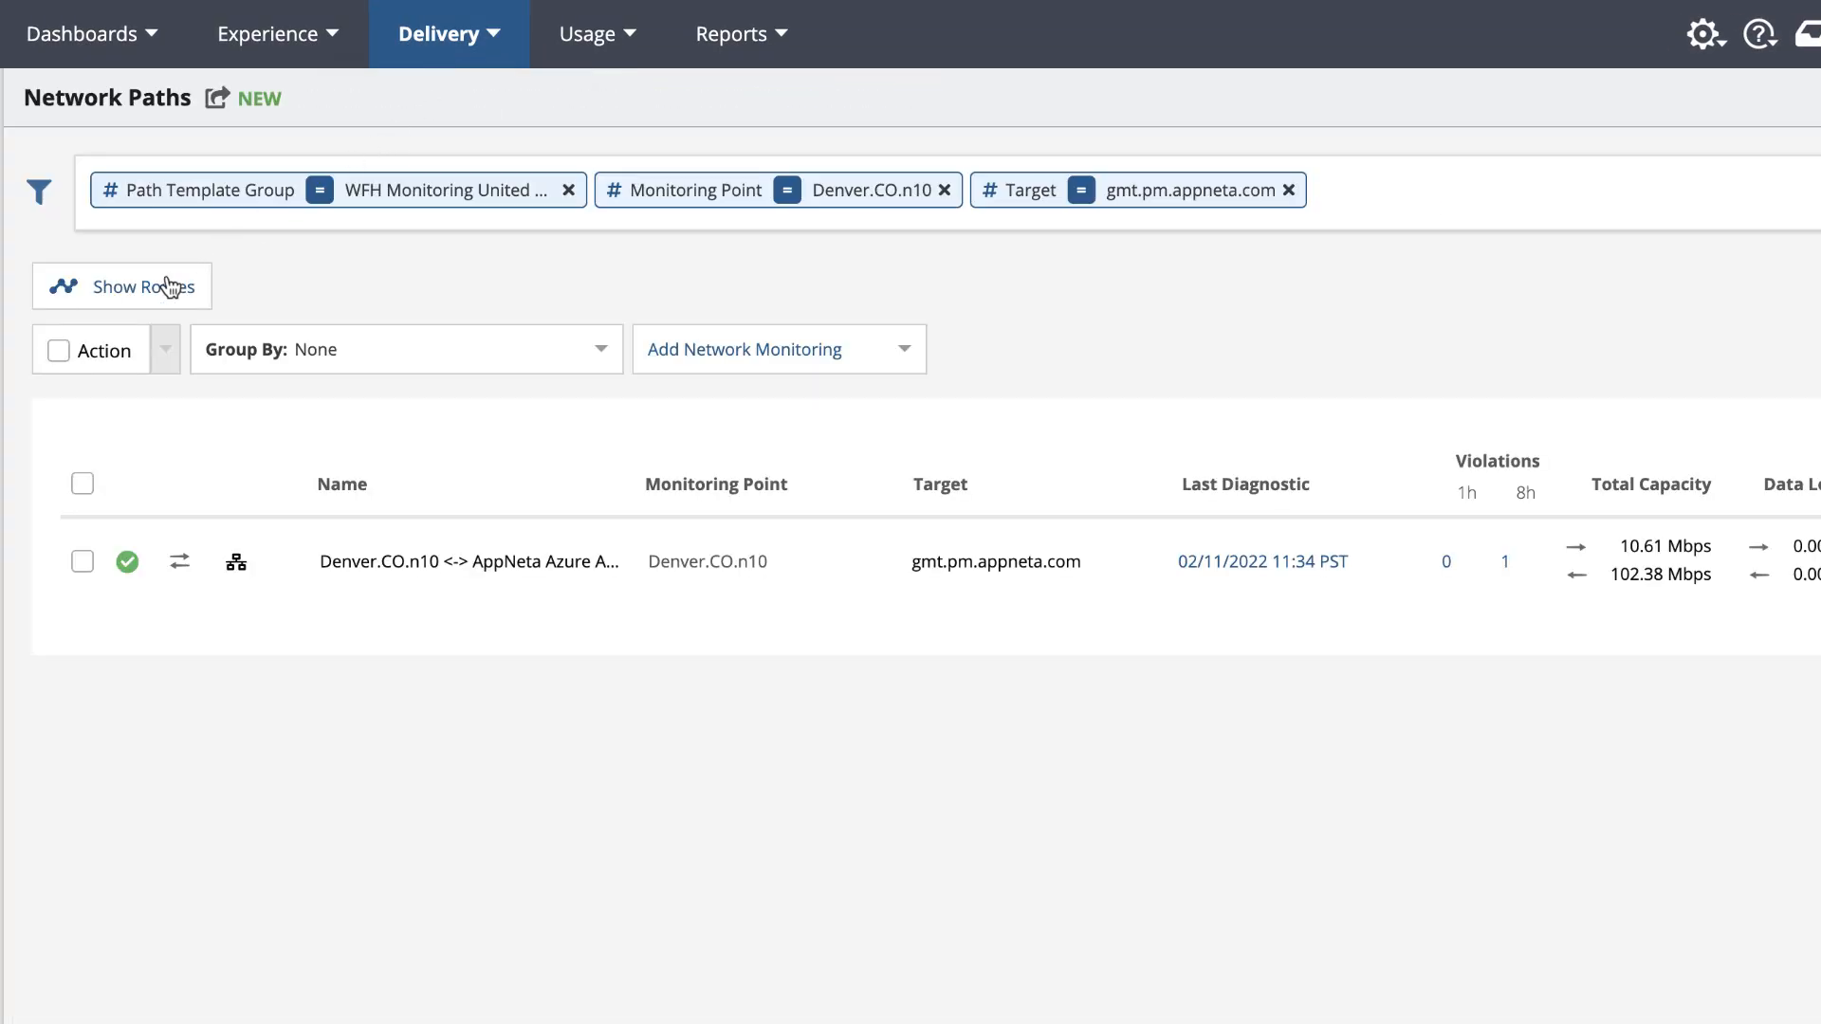
pyautogui.click(178, 284)
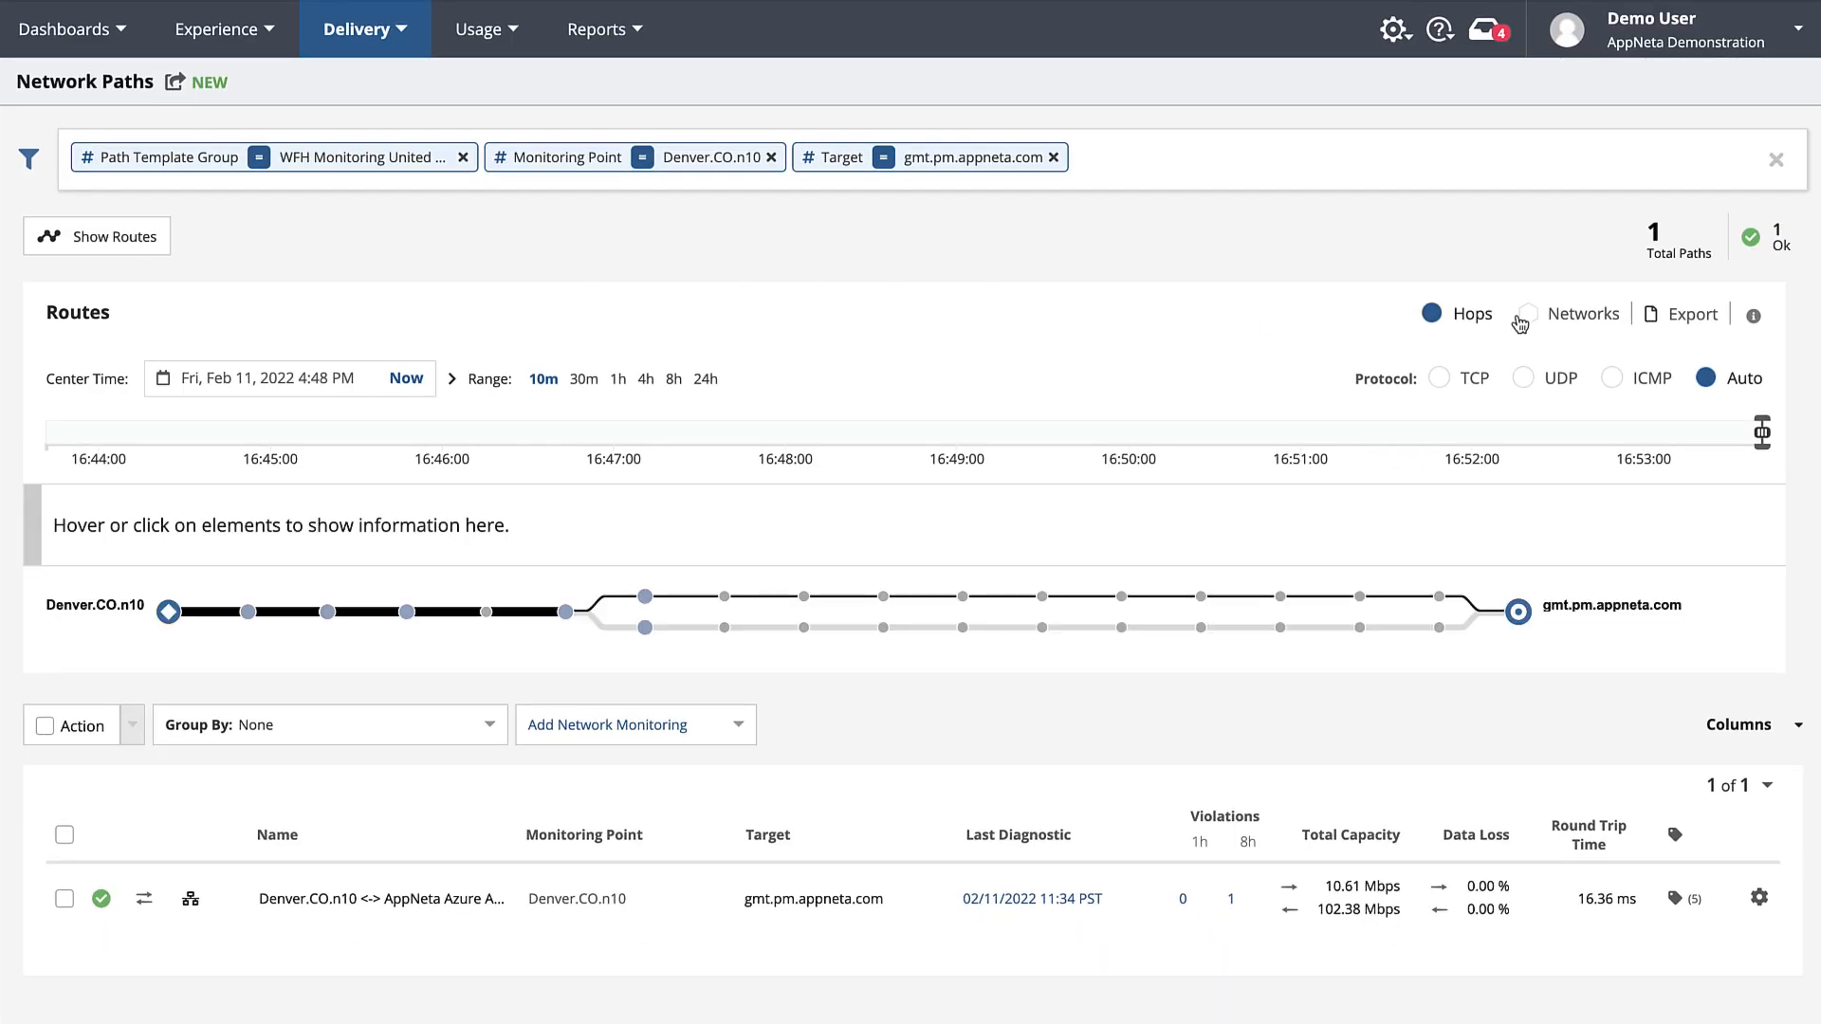
pyautogui.click(1715, 357)
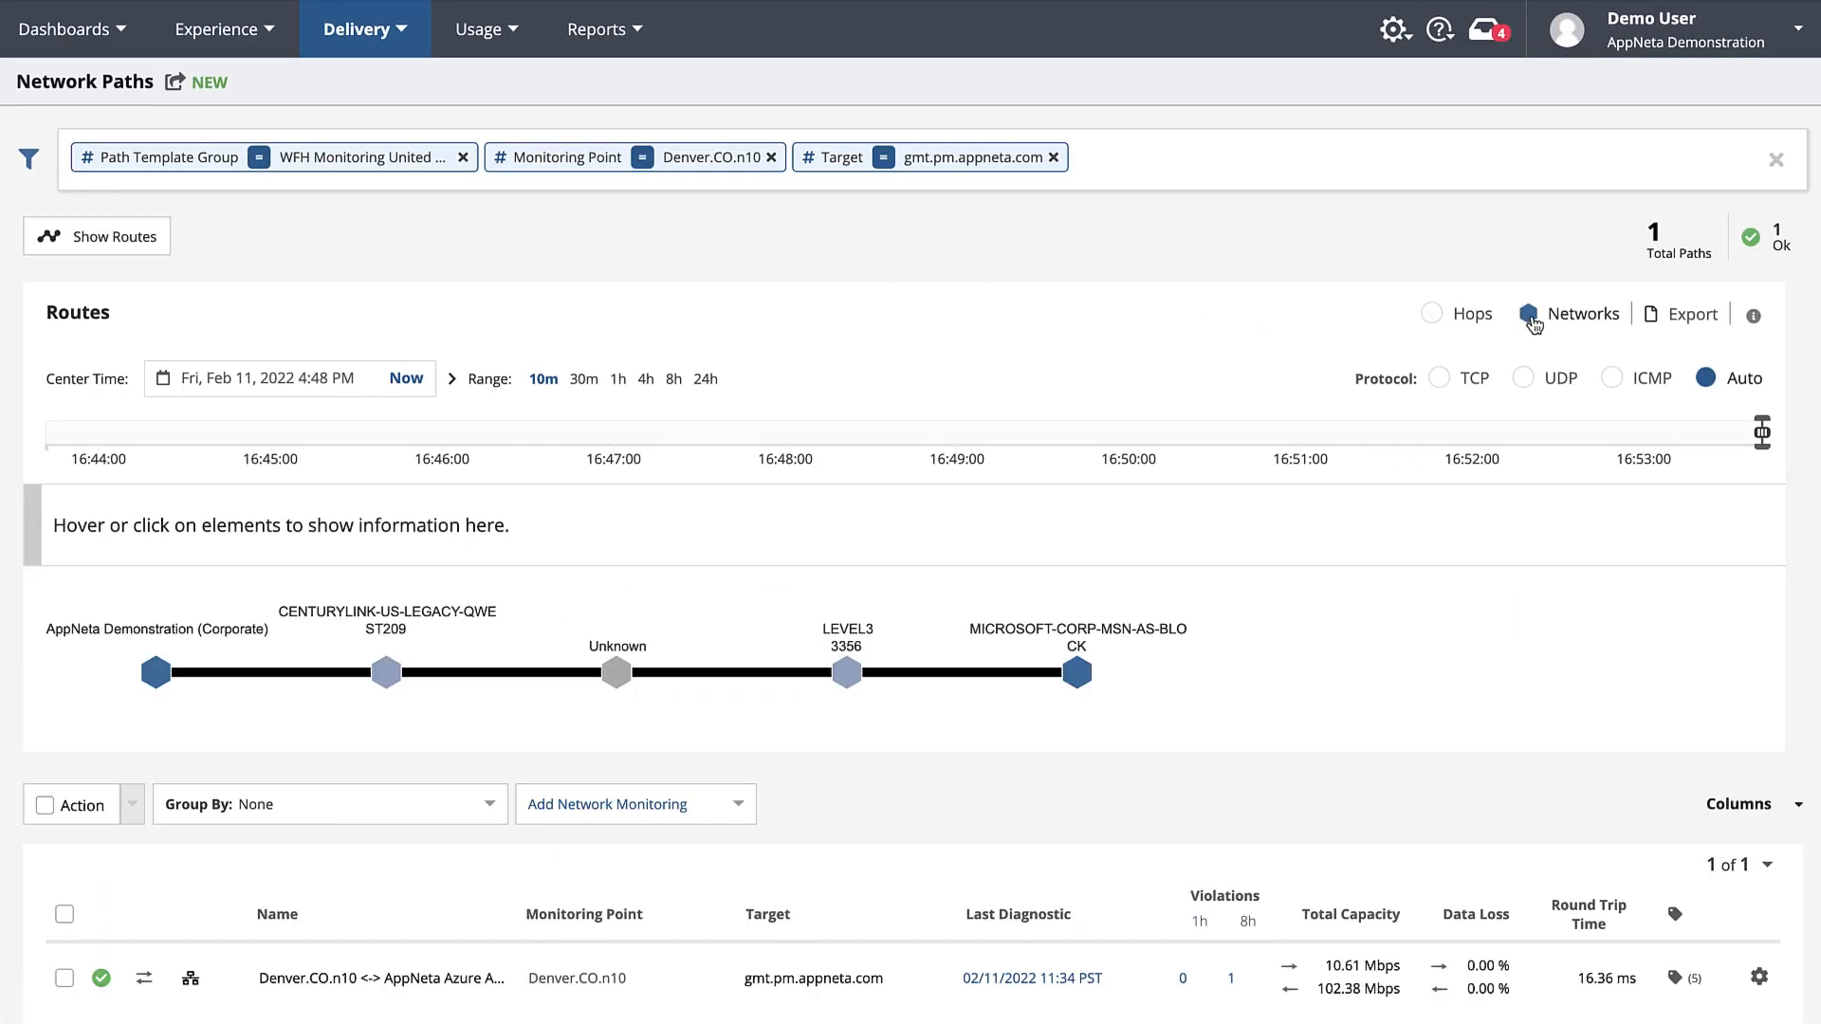
# - Set the routes' center time to Thu, Feb 10, 2022 12:30 AM
pyautogui.click(334, 381)
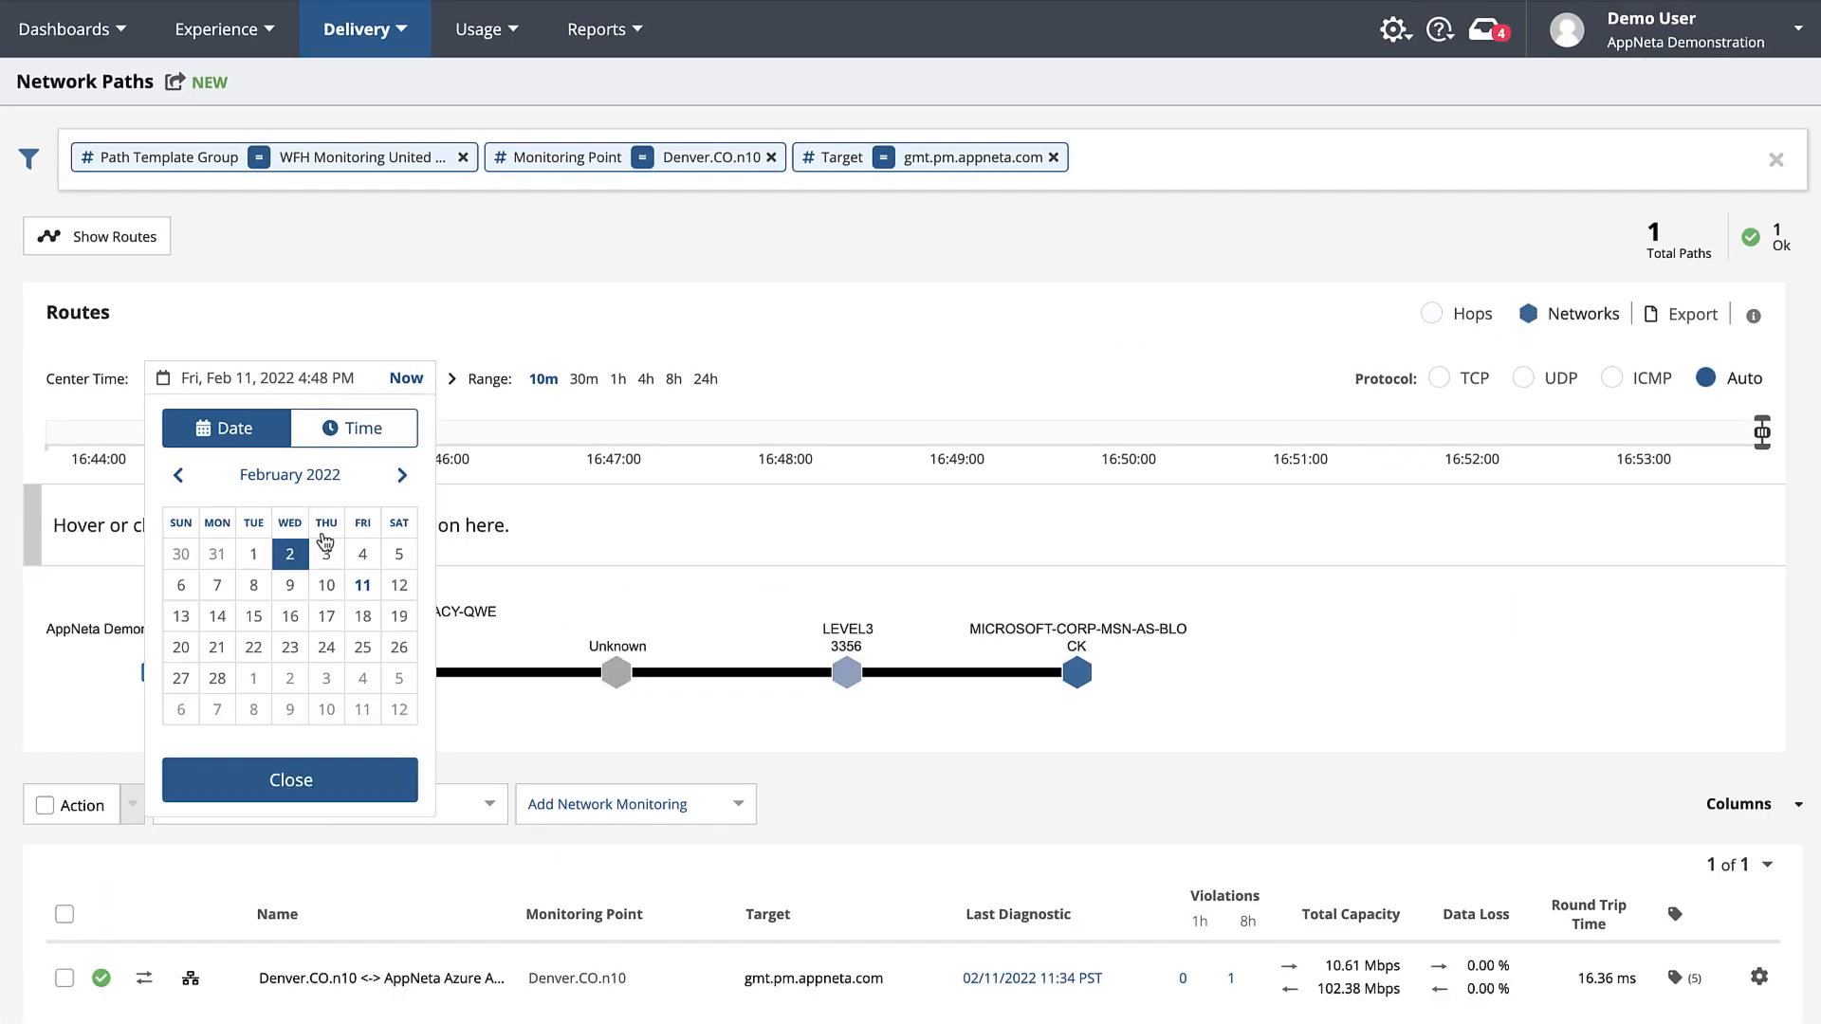
pyautogui.click(327, 585)
pyautogui.click(348, 437)
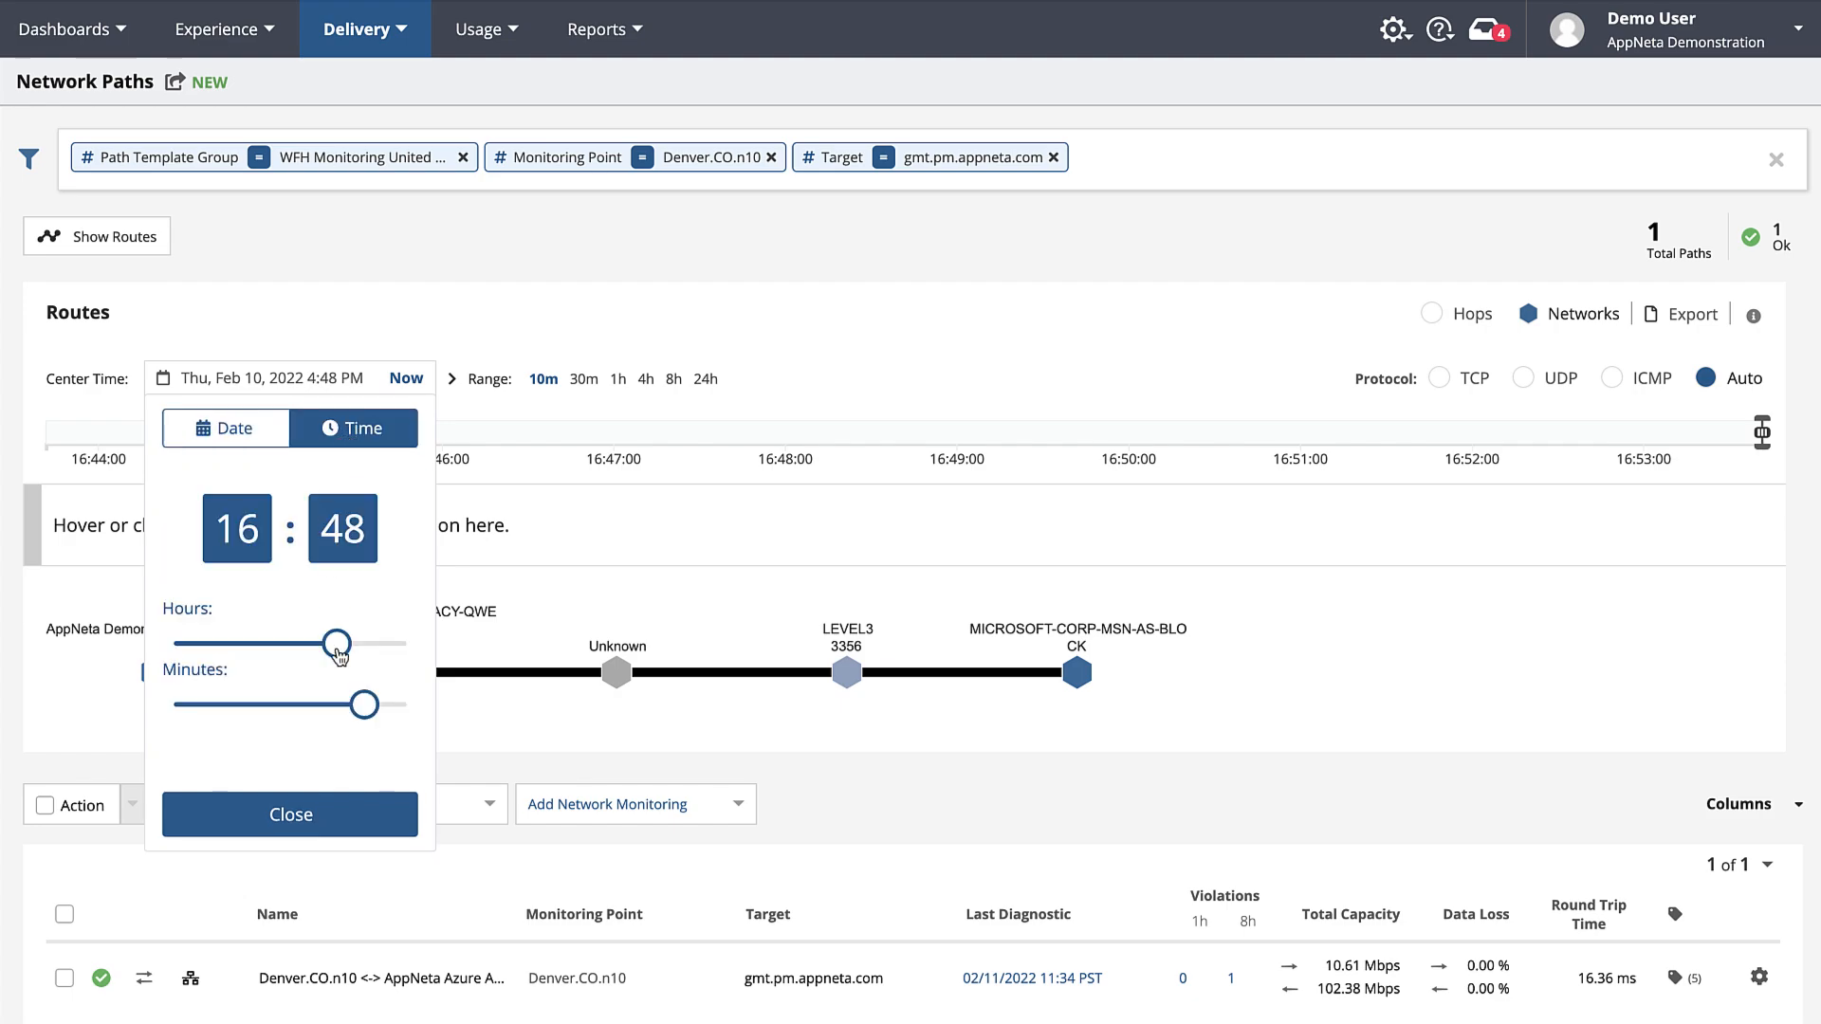
pyautogui.moveTo(337, 645); pyautogui.dragTo(175, 645)
pyautogui.moveTo(364, 705); pyautogui.dragTo(289, 707)
pyautogui.click(291, 814)
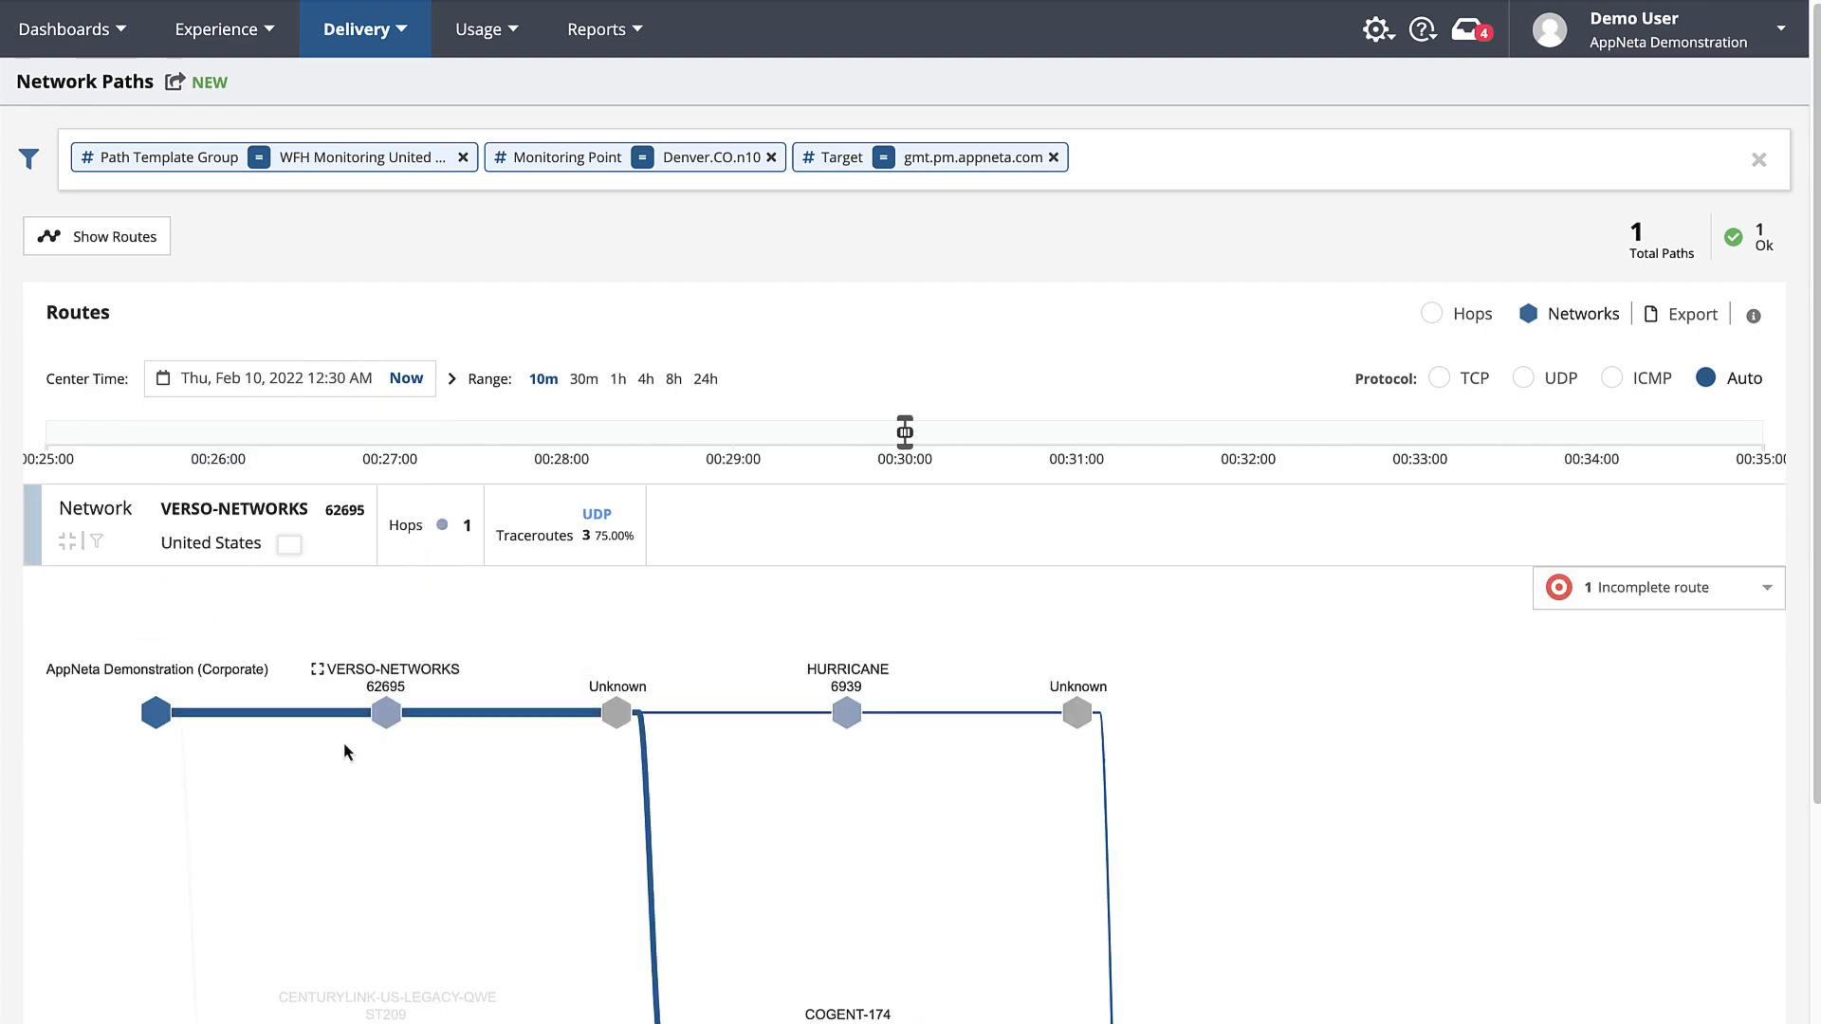
# - Set the routes' time range to 30m and bring the full network route diagram into view
pyautogui.click(583, 378)
pyautogui.scroll(-2, 582, 393)
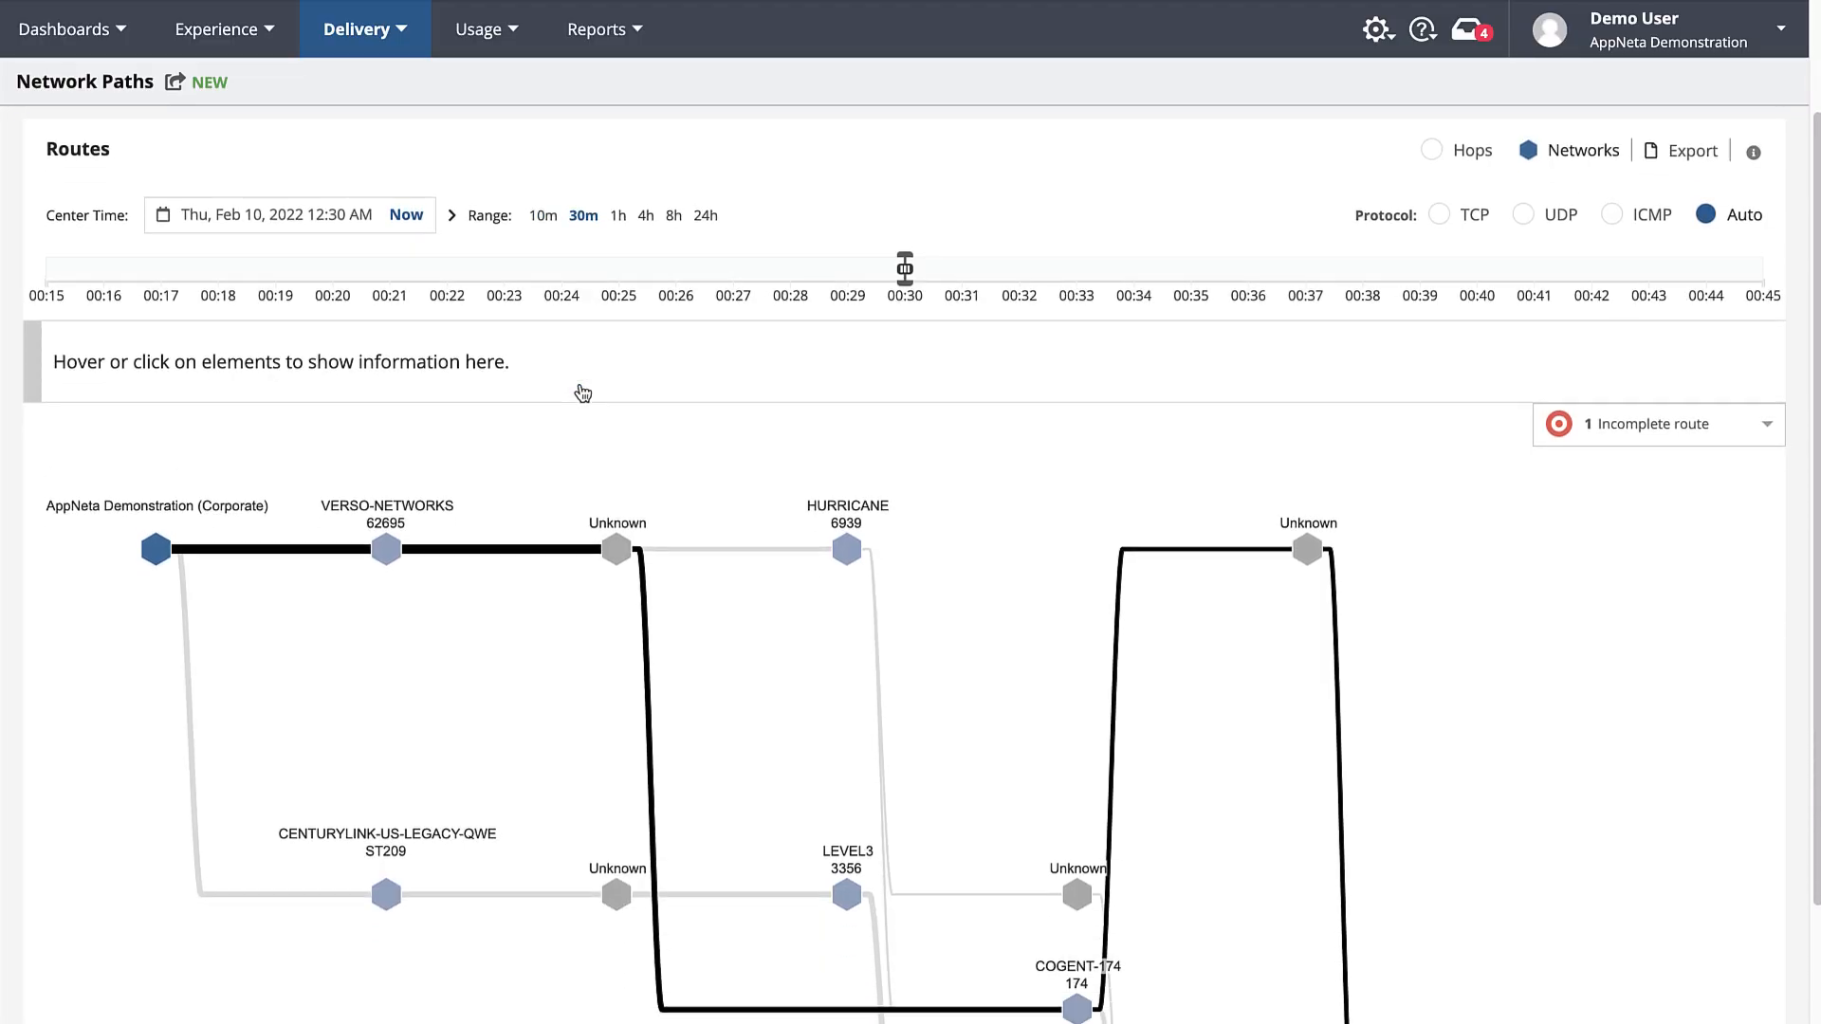
pyautogui.scroll(-2, 582, 393)
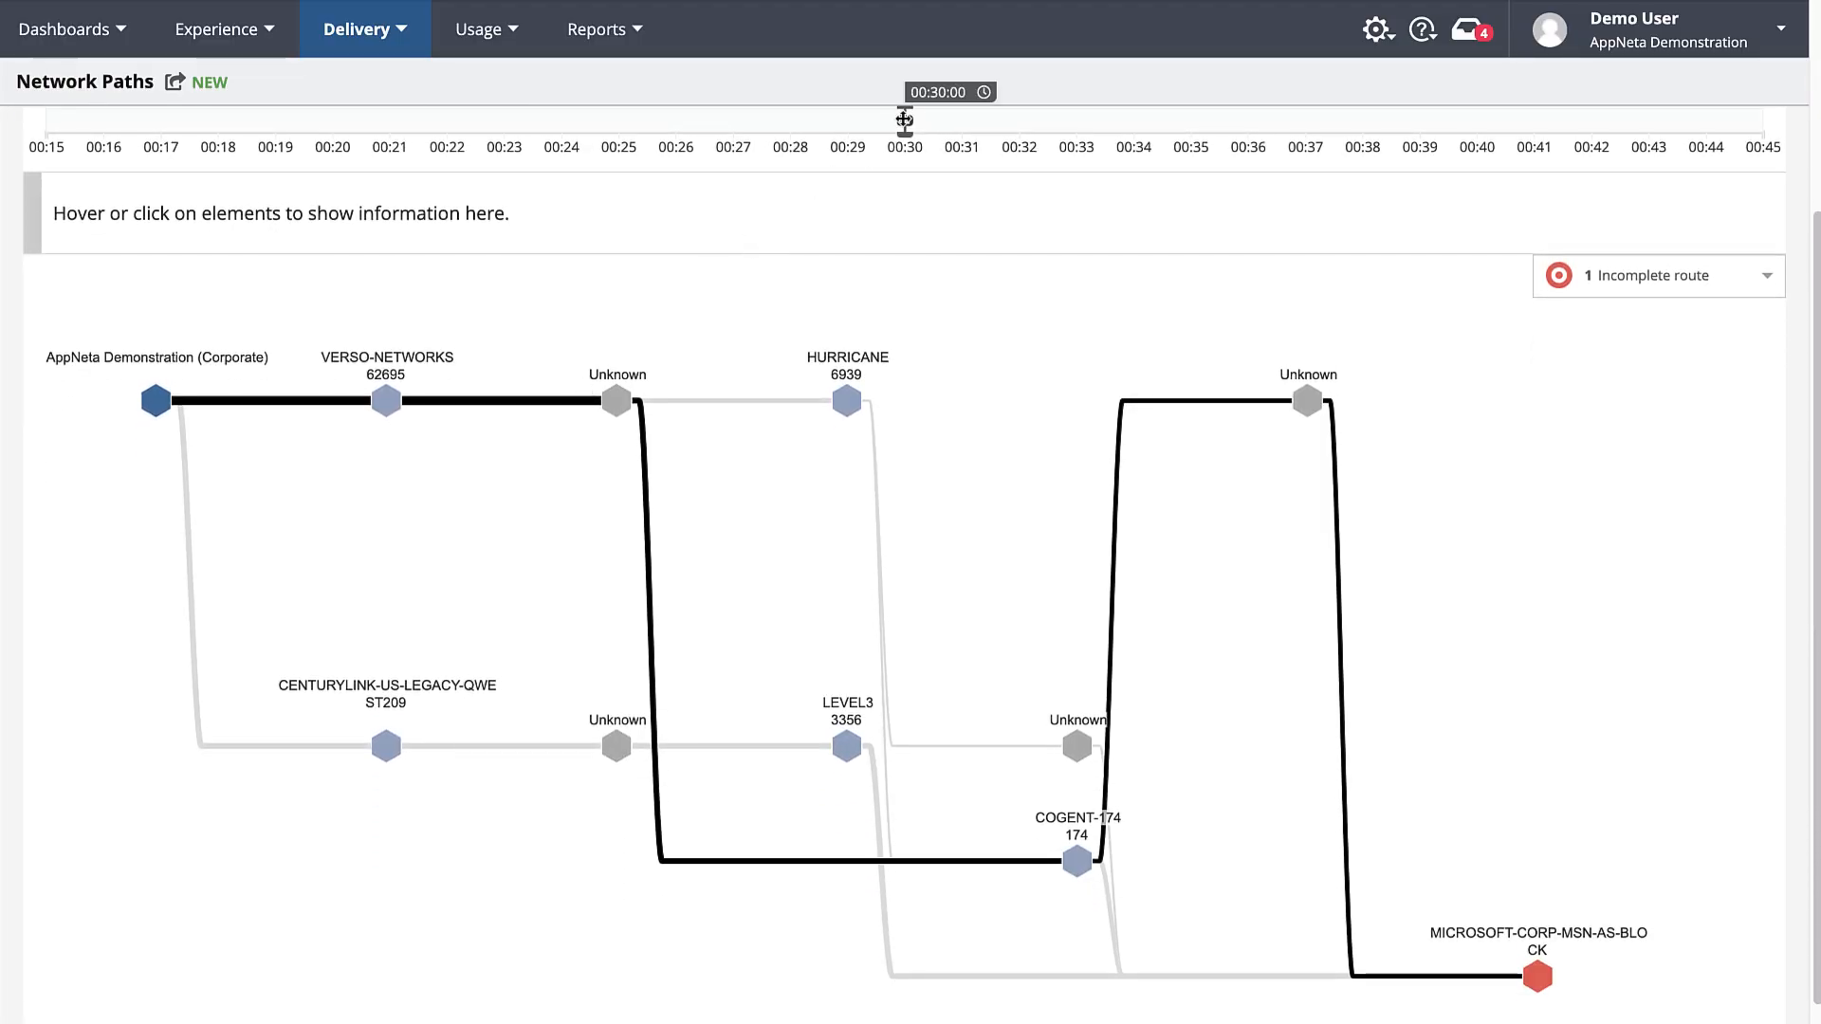
# - Move the time marker along the routes timeline, for Feb 10 and for the 8h range around Feb 9, 2022 12:30 AM, to compare network routes
pyautogui.scroll(1, 904, 118)
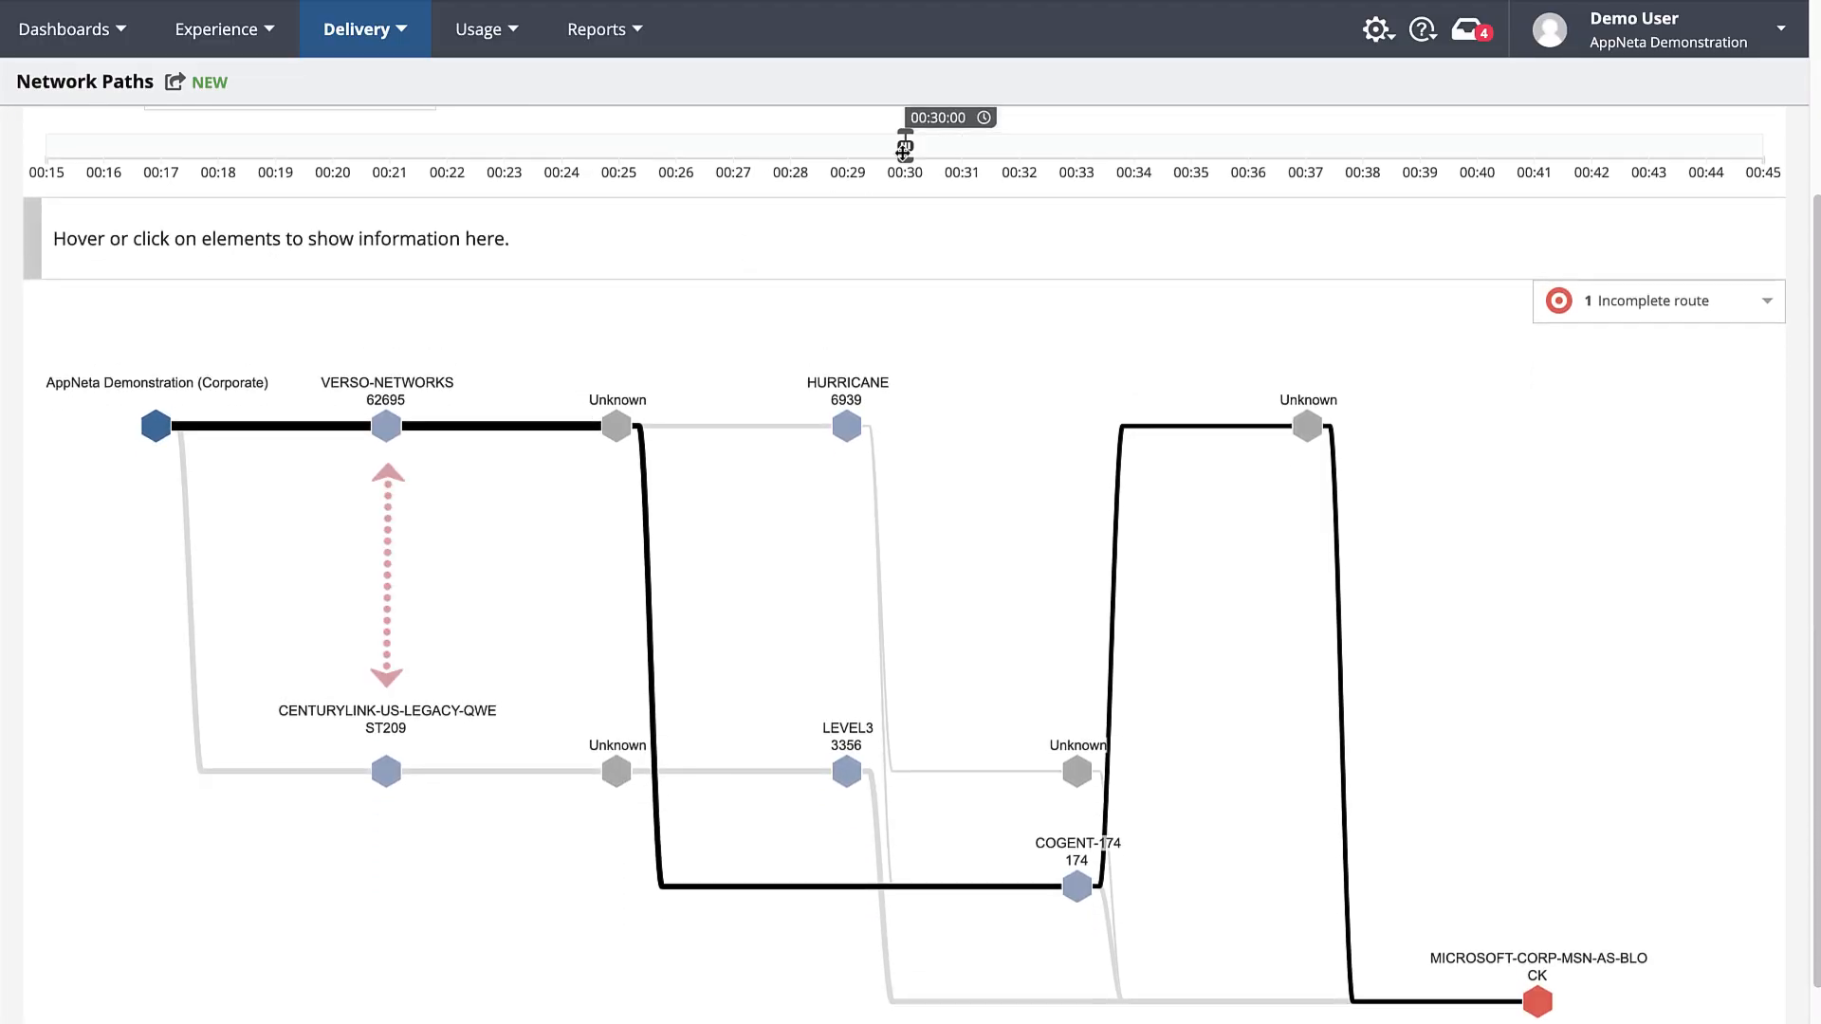
pyautogui.moveTo(904, 147); pyautogui.dragTo(1757, 156)
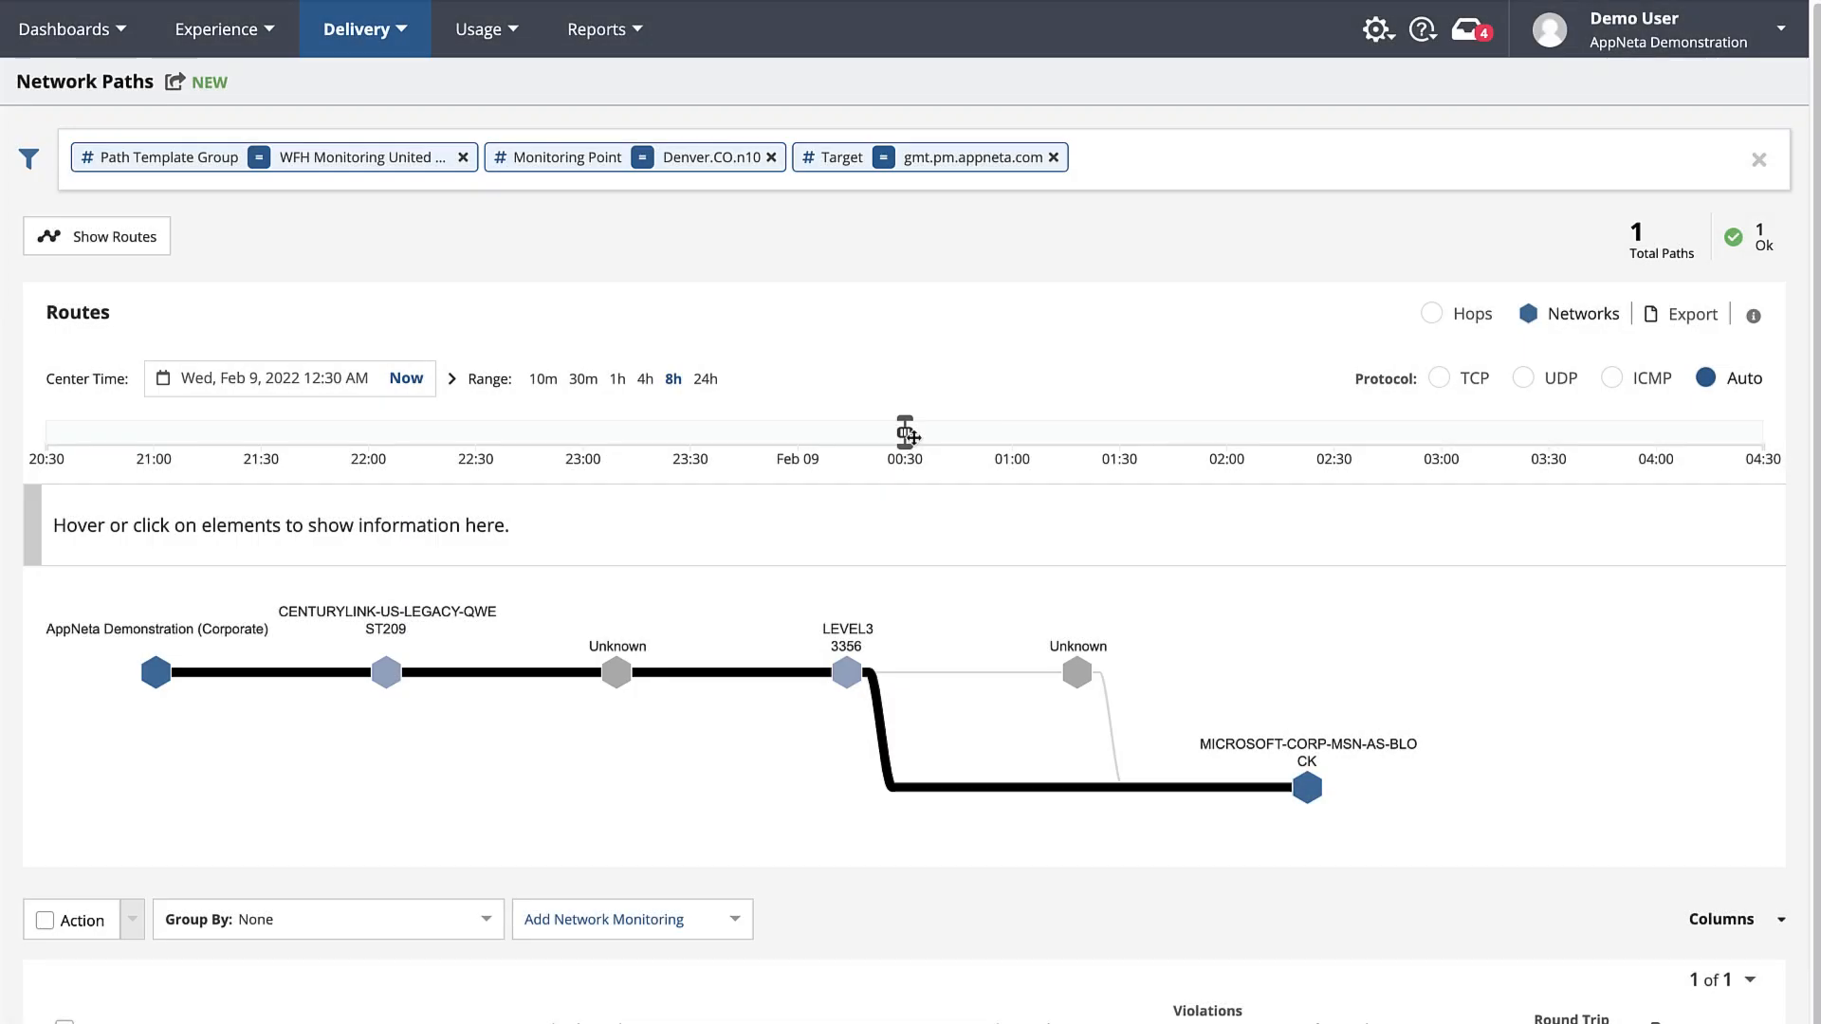
pyautogui.moveTo(909, 435); pyautogui.dragTo(996, 438)
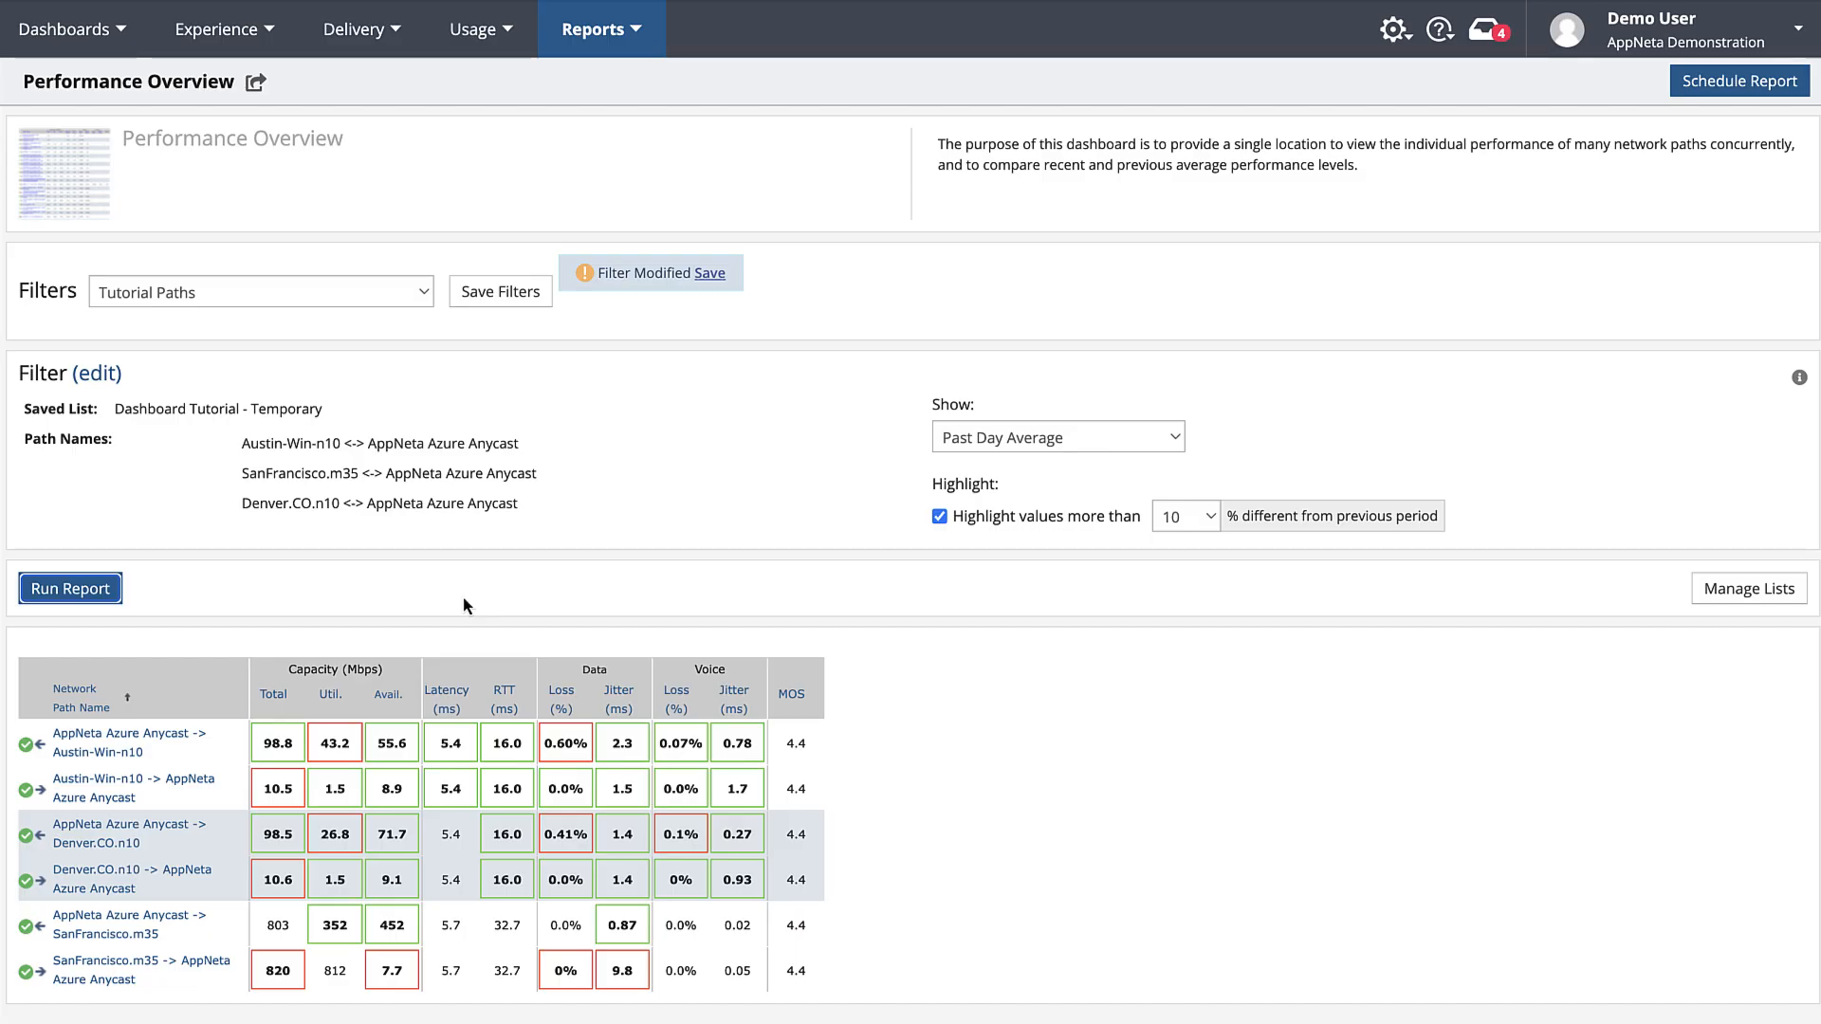
# - Show the Performance Overview report's PDF download option without downloading the file
pyautogui.click(255, 82)
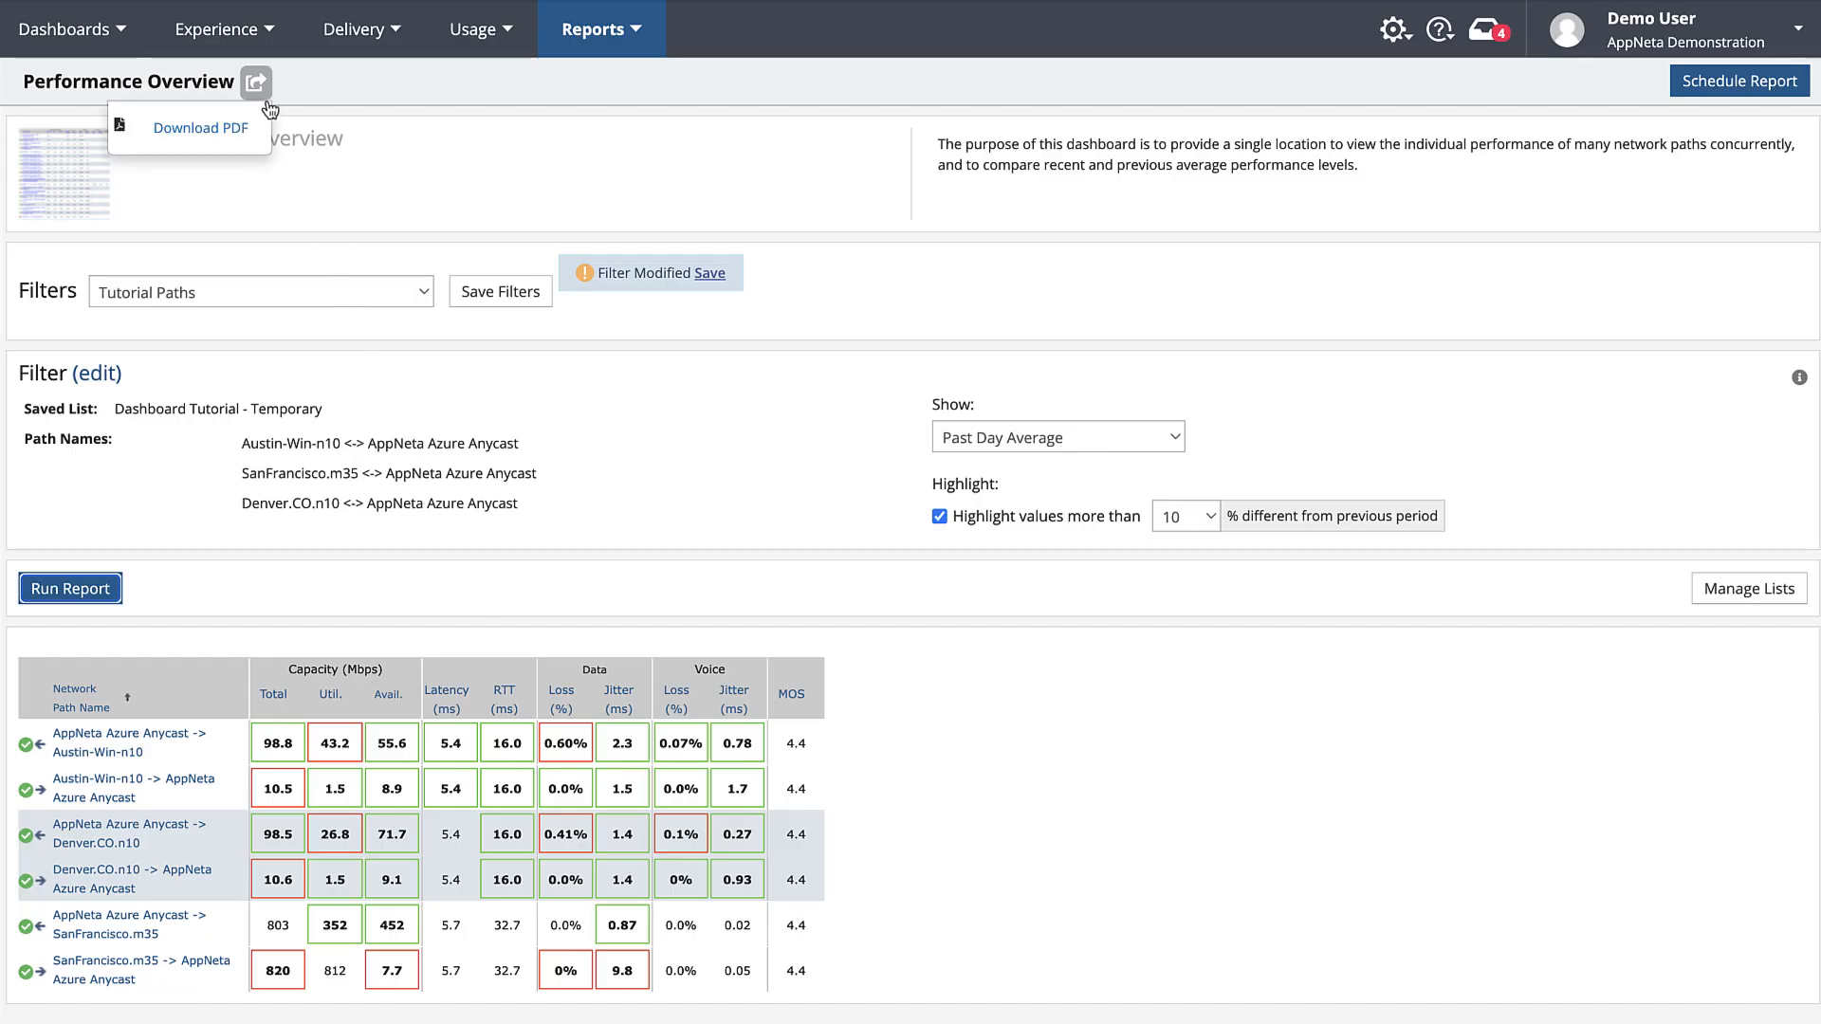
pyautogui.click(262, 106)
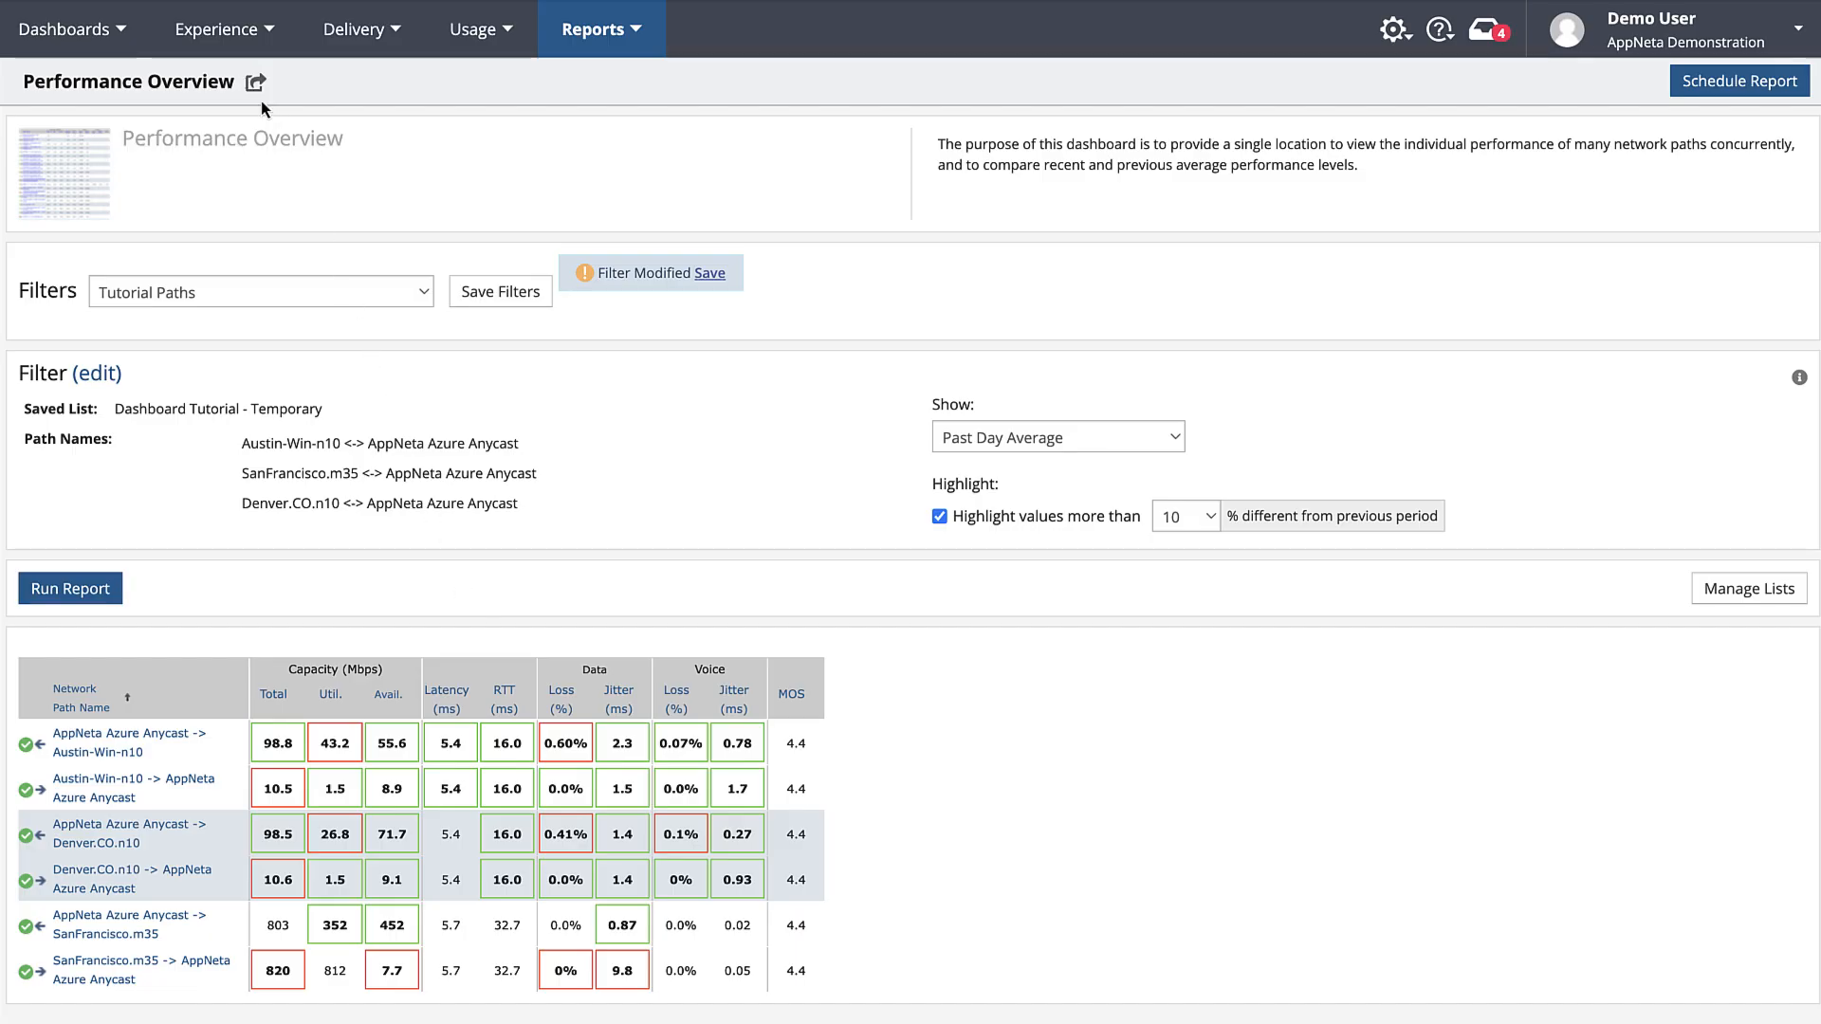
# - Schedule the Performance Overview Report for the Dashboard Tutorial - Temporary list as "Weekly Remote Location Trends" with Weekly frequency, and save the schedule
pyautogui.click(1700, 90)
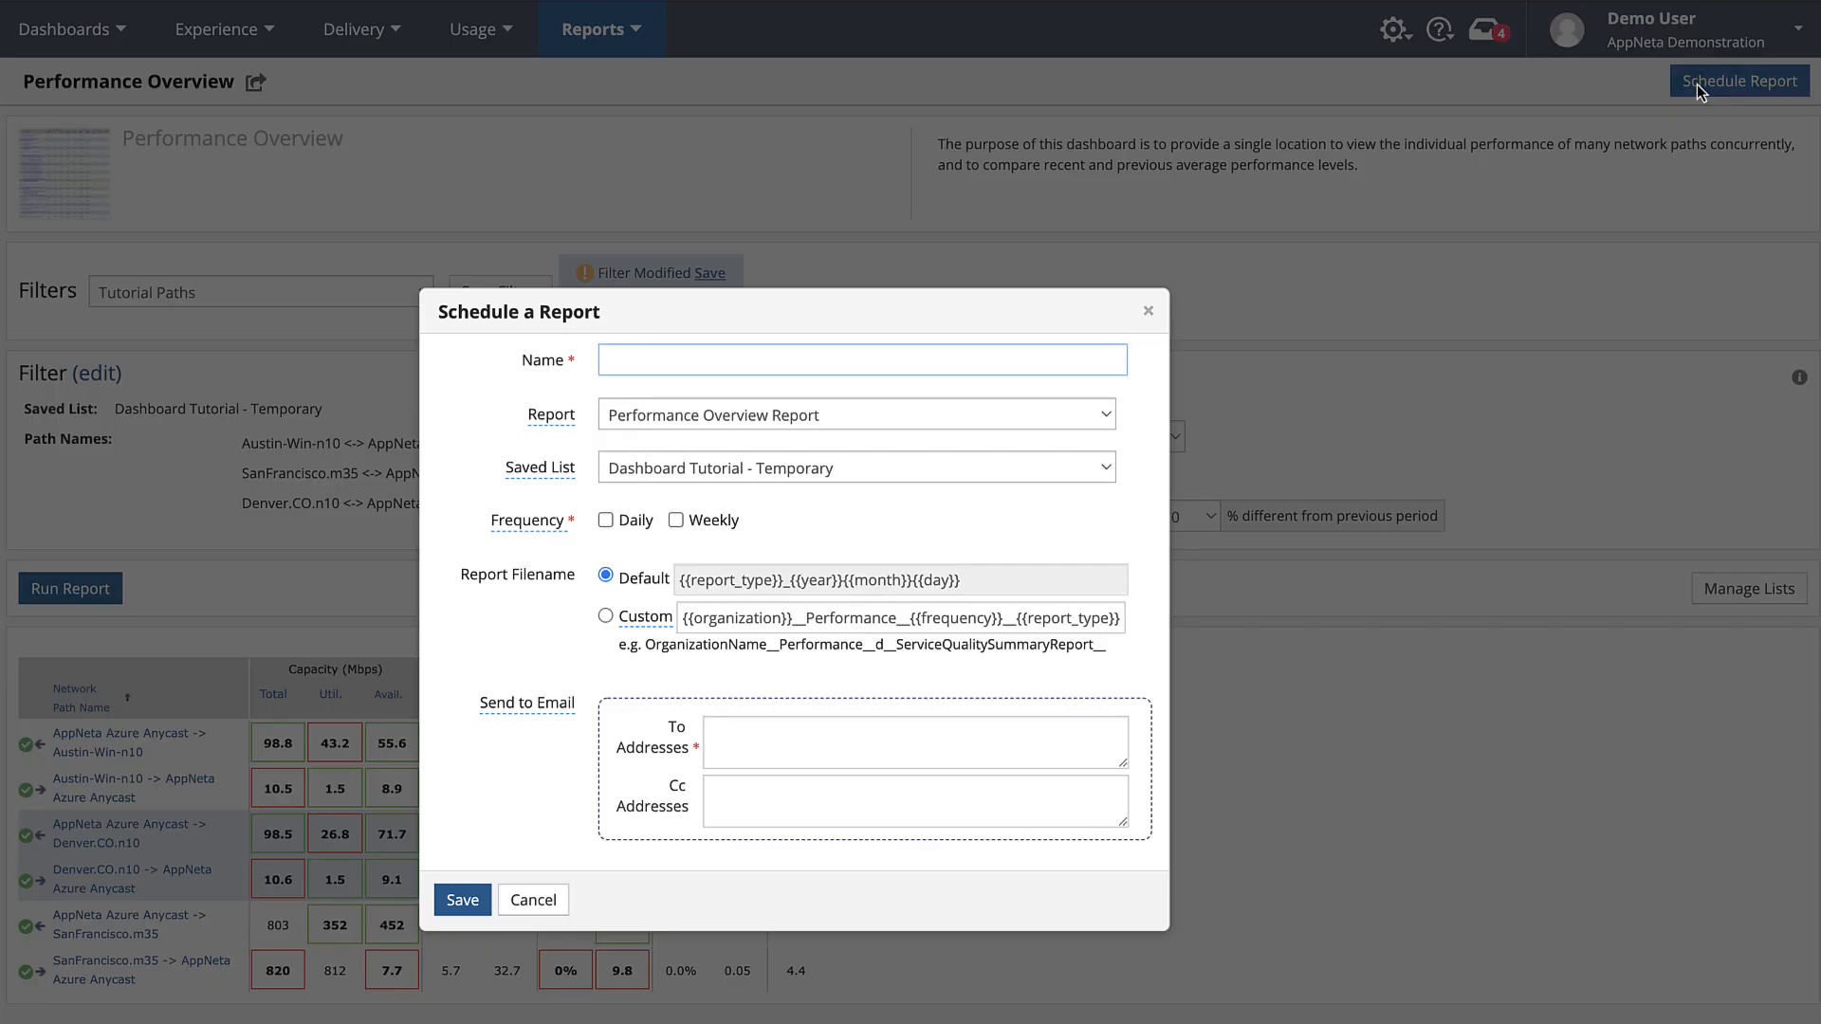
pyautogui.click(962, 373)
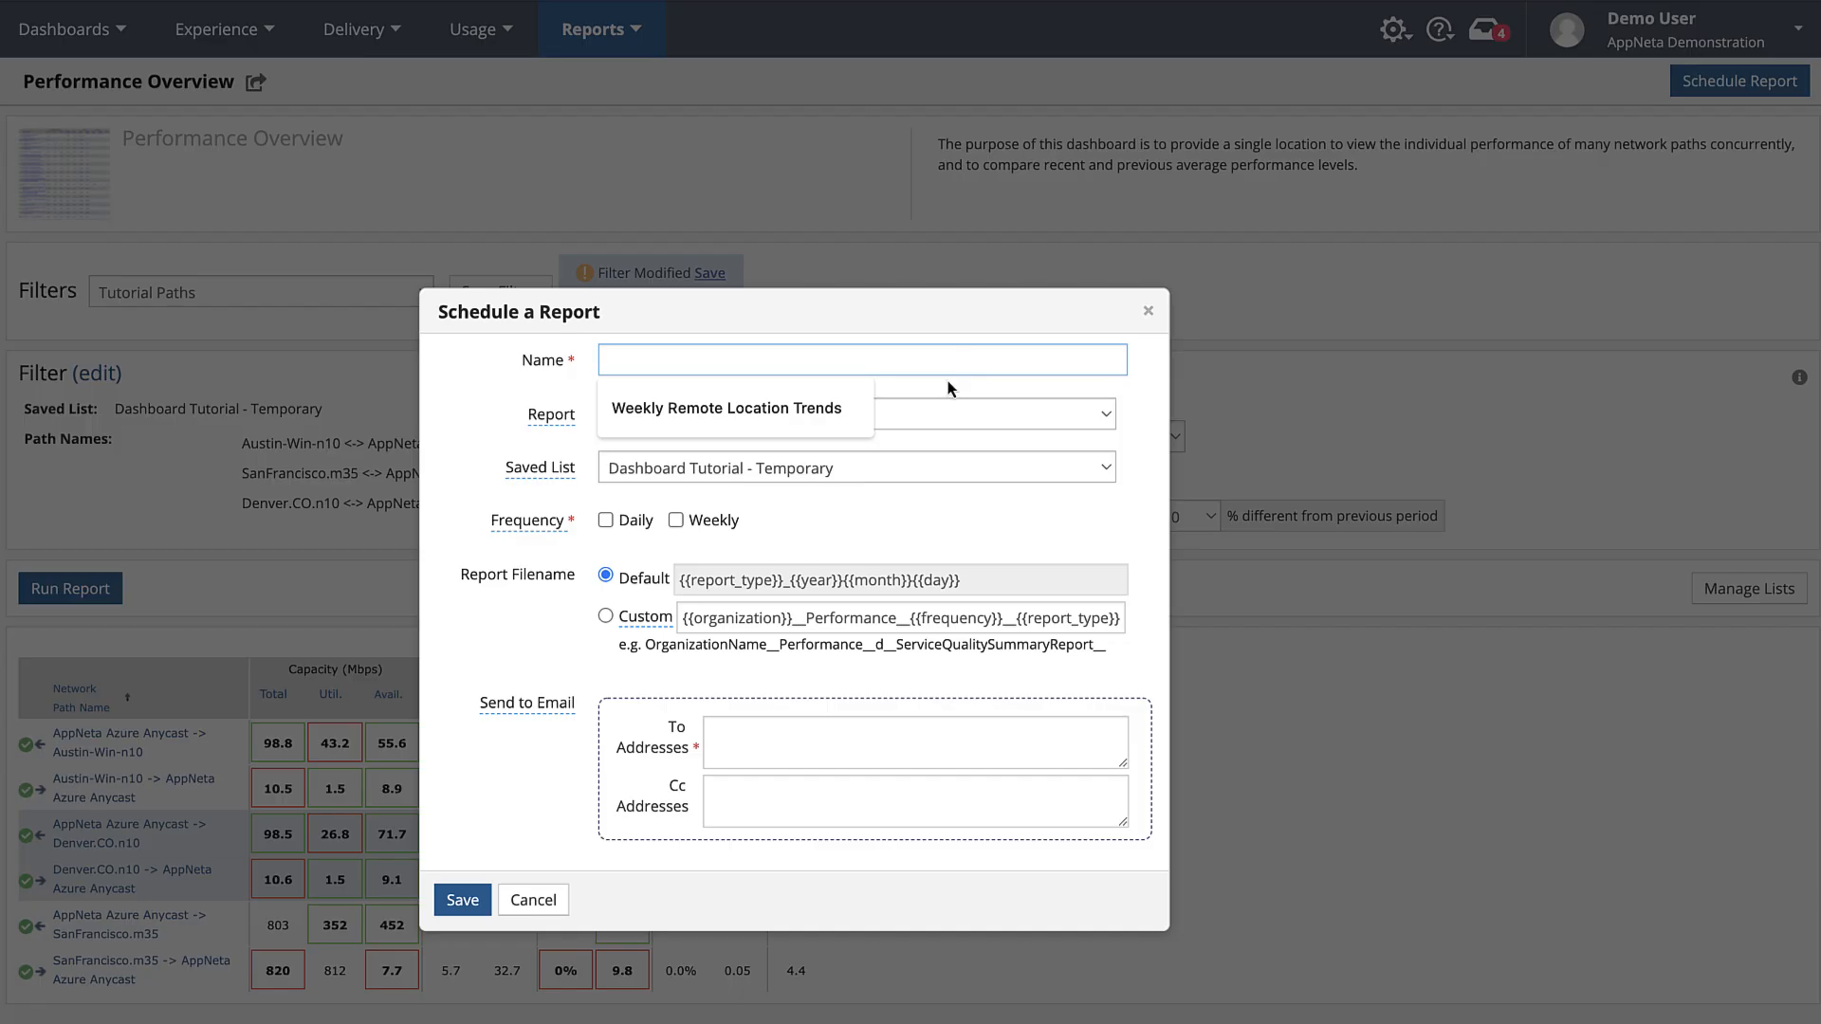
pyautogui.click(829, 413)
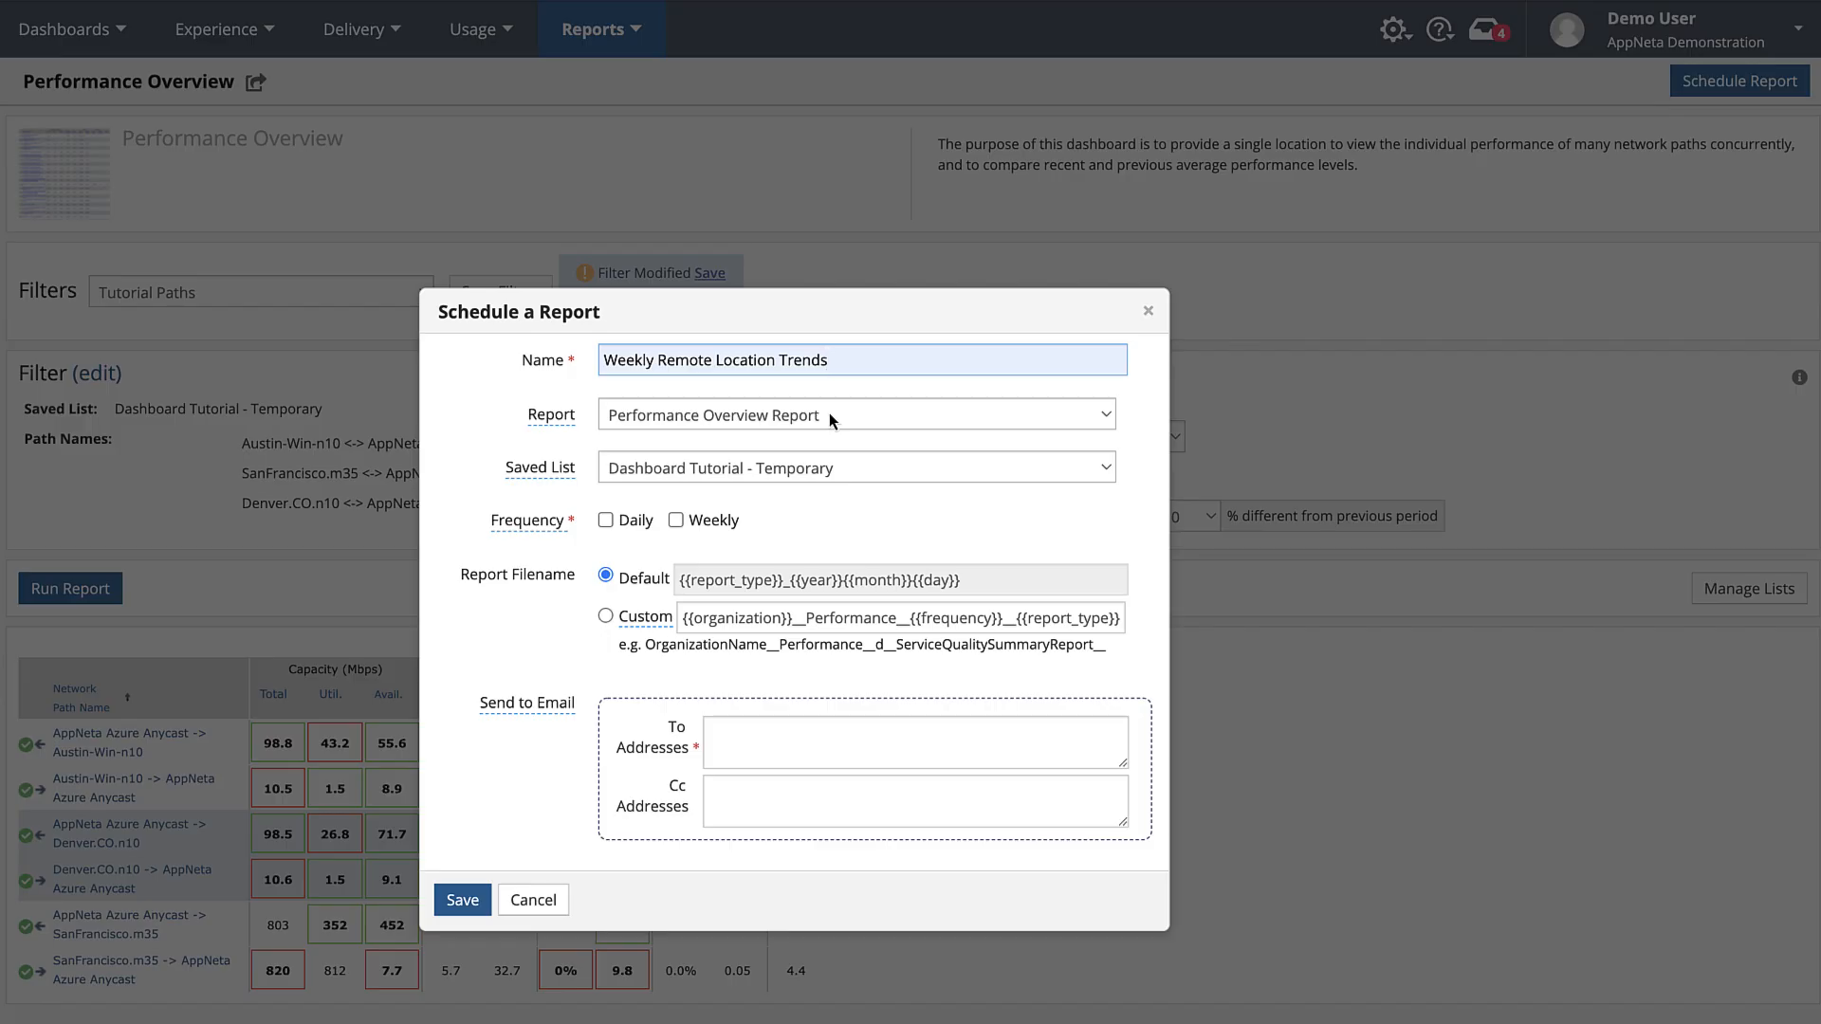
pyautogui.click(677, 528)
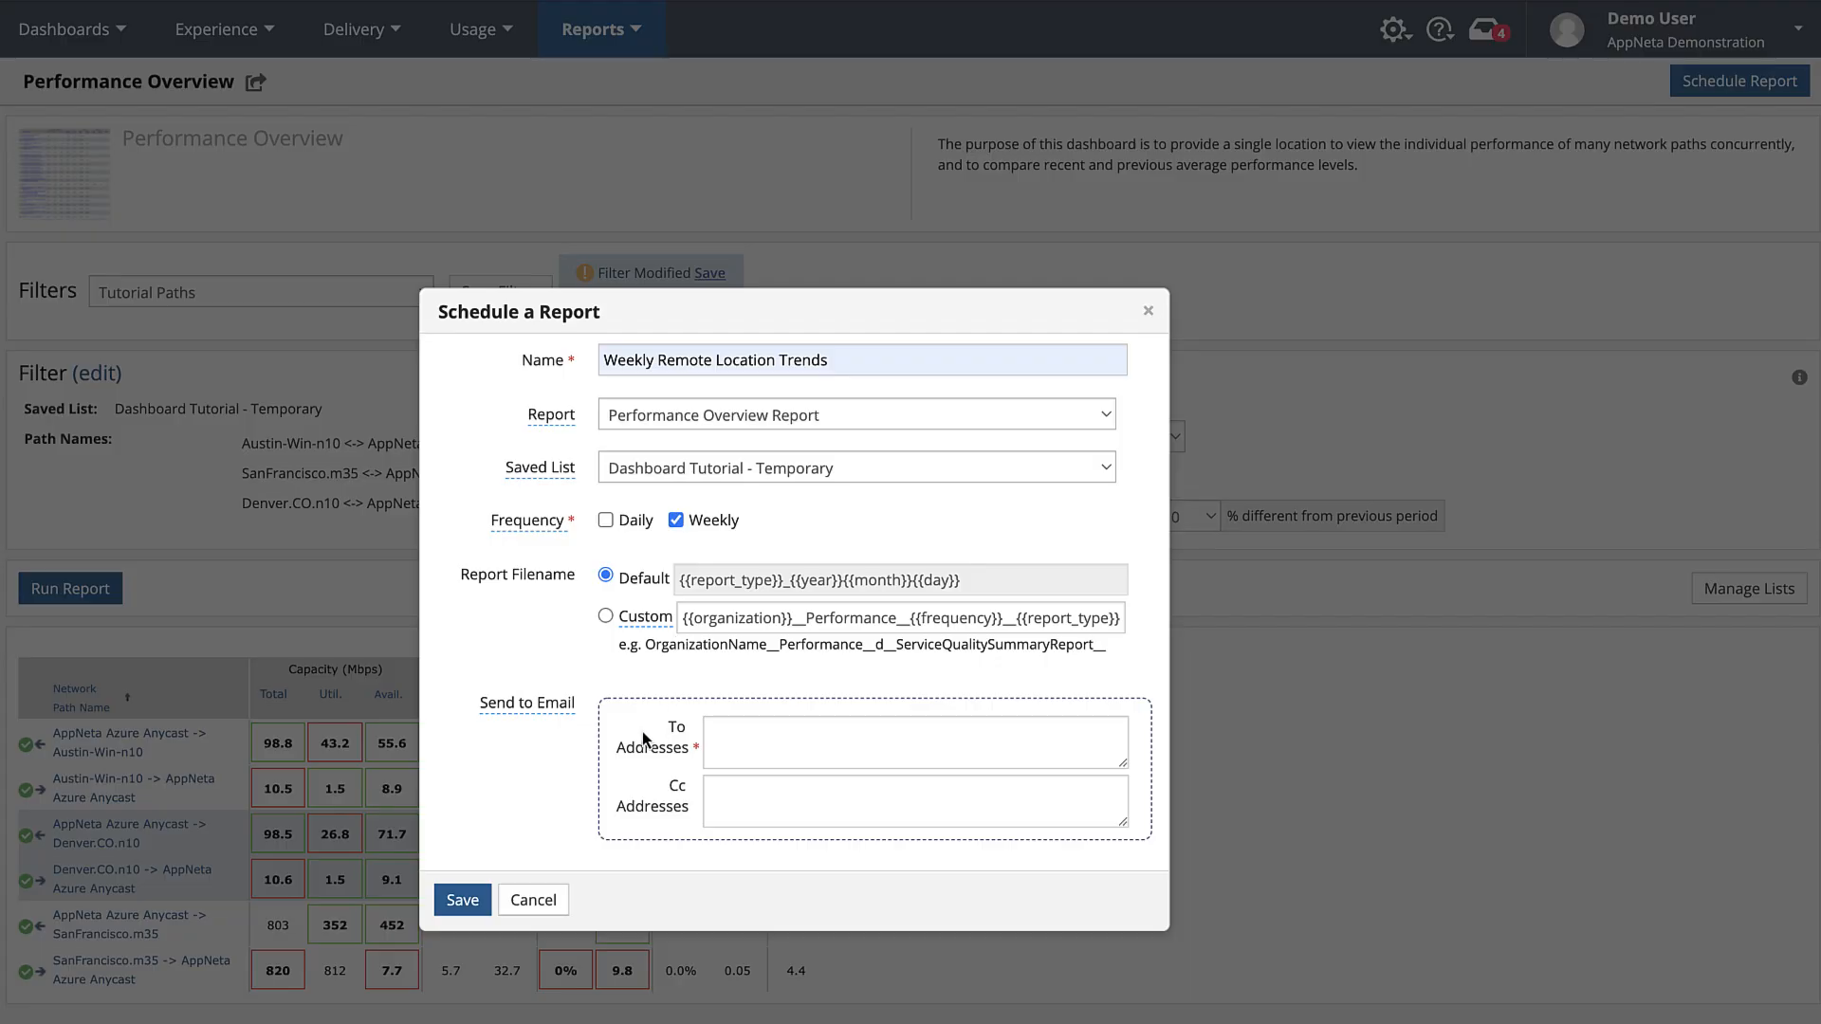
pyautogui.click(476, 905)
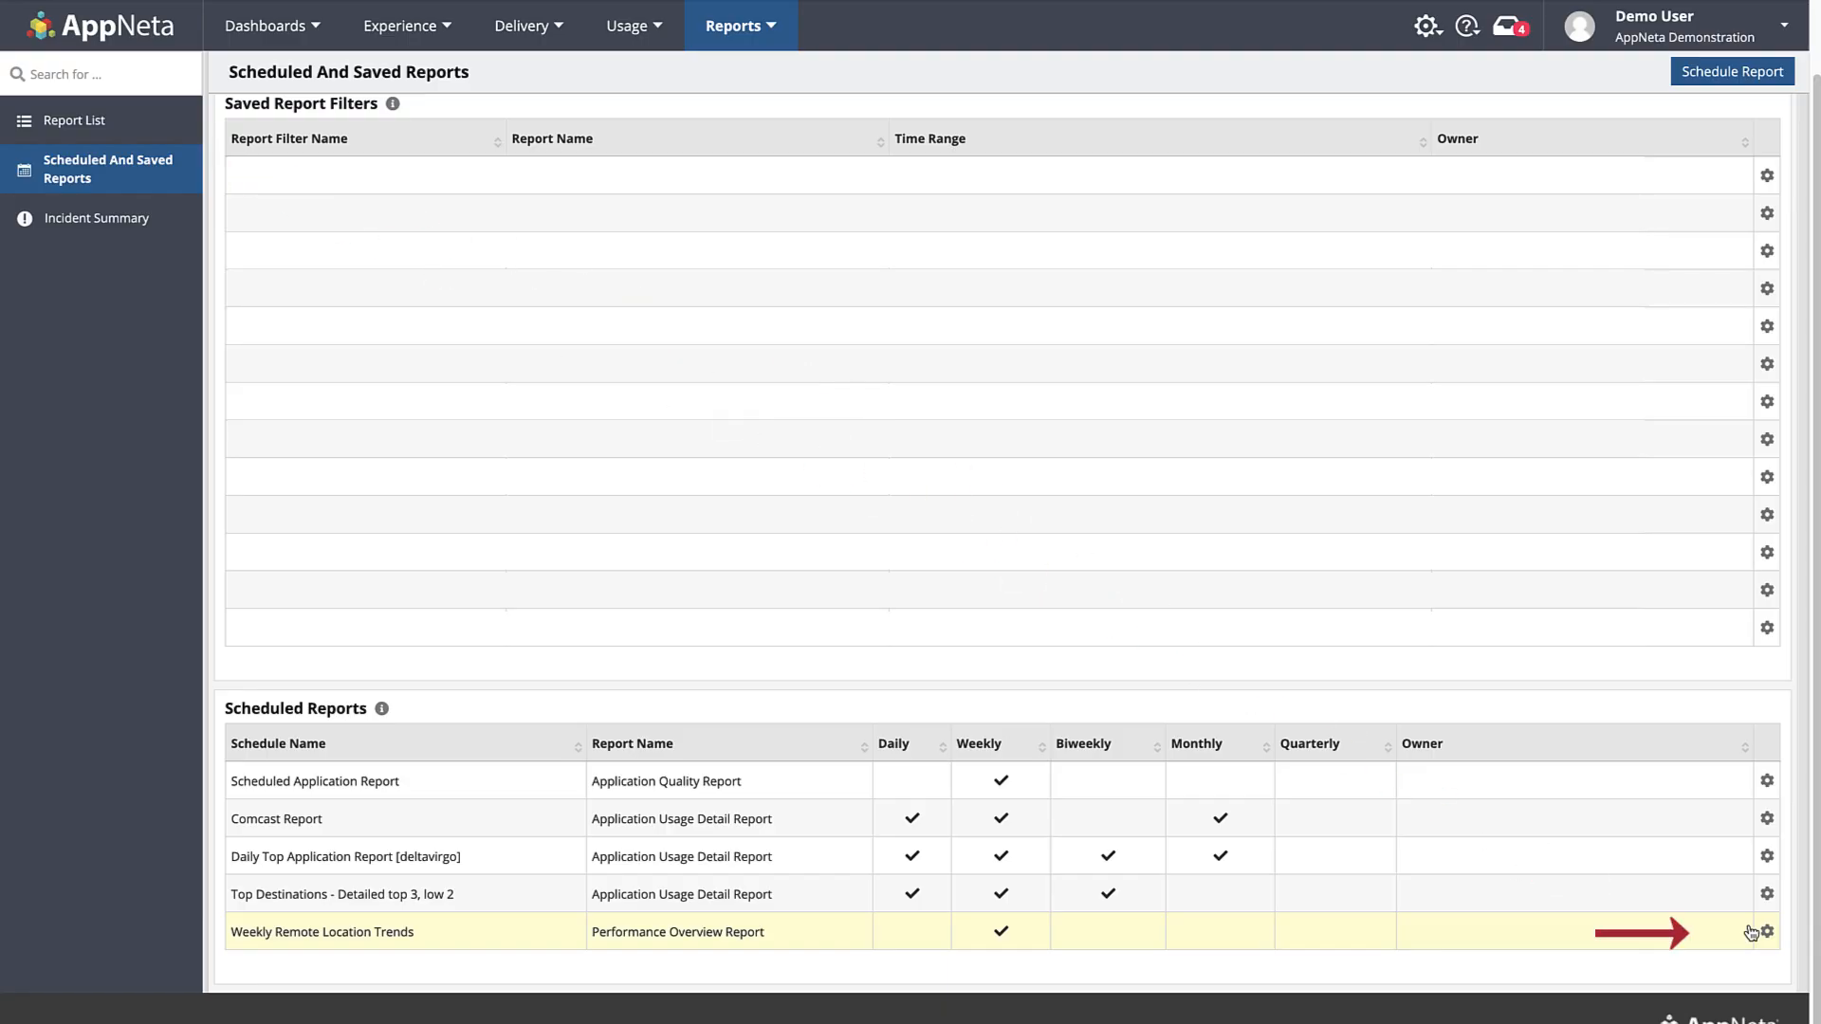
# - Show the available actions for the Weekly Remote Location Trends entry in Scheduled Reports
pyautogui.click(1764, 931)
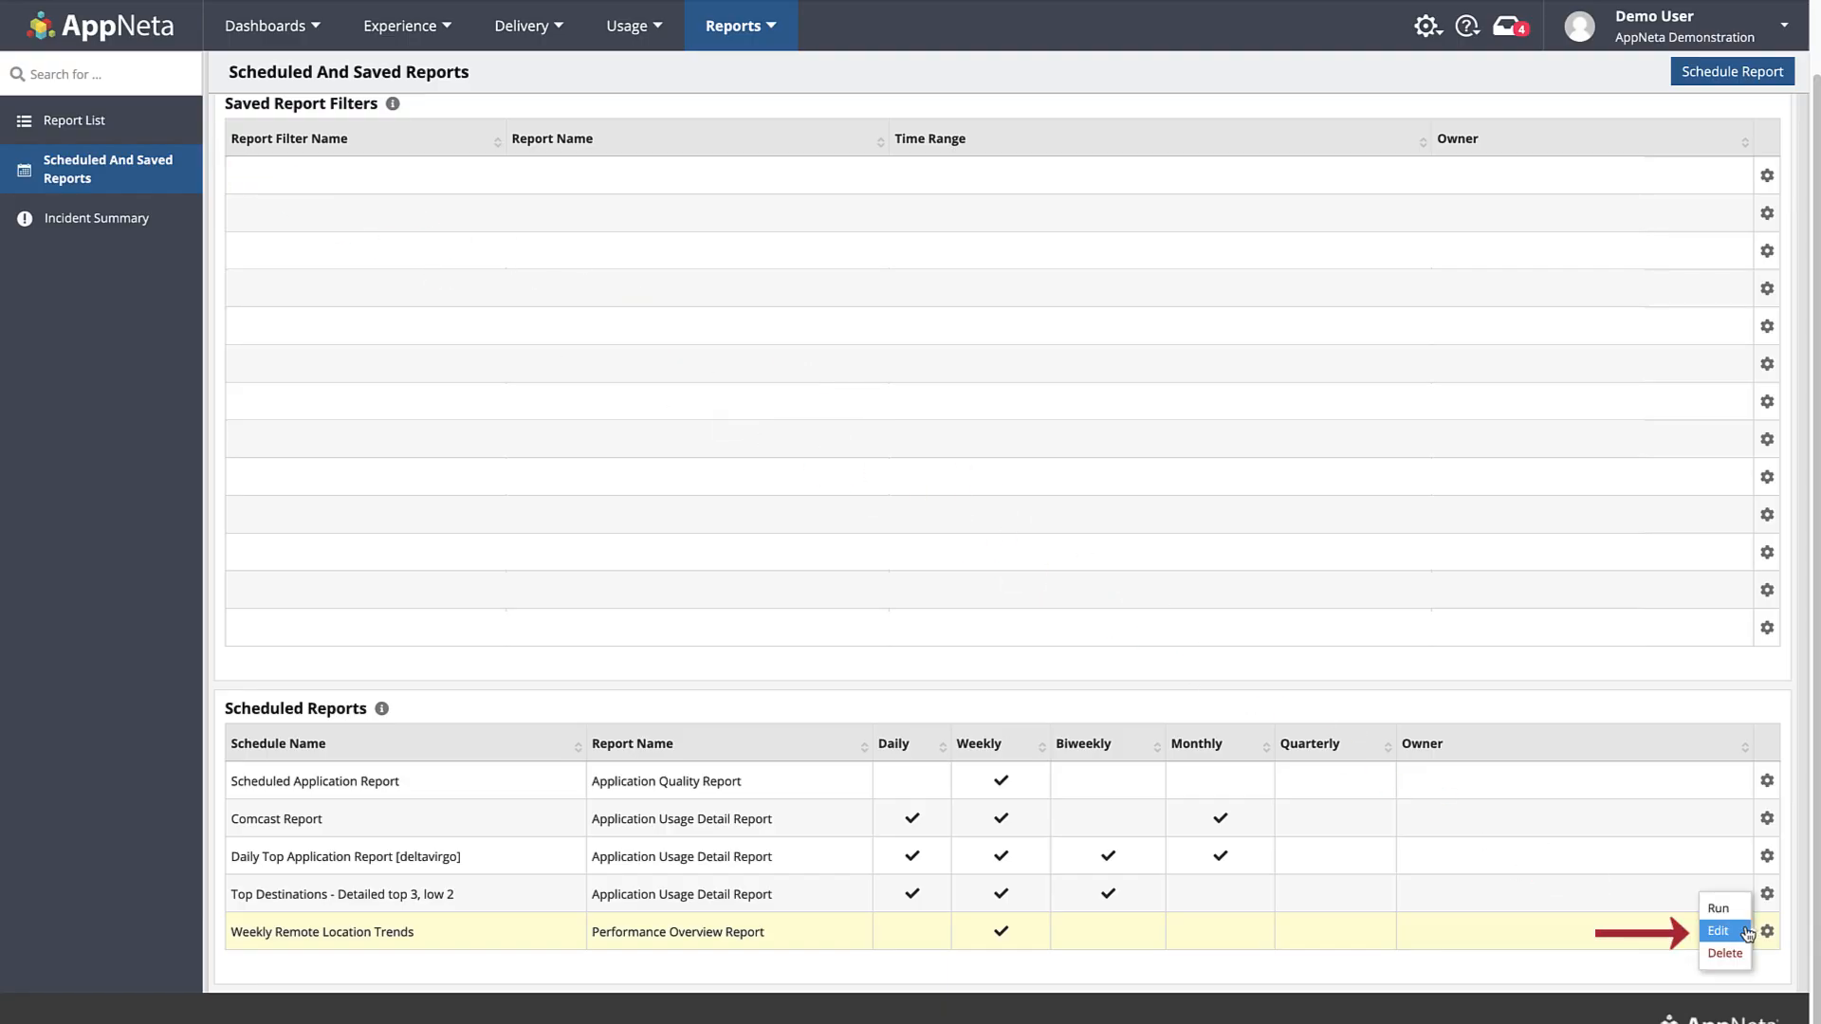